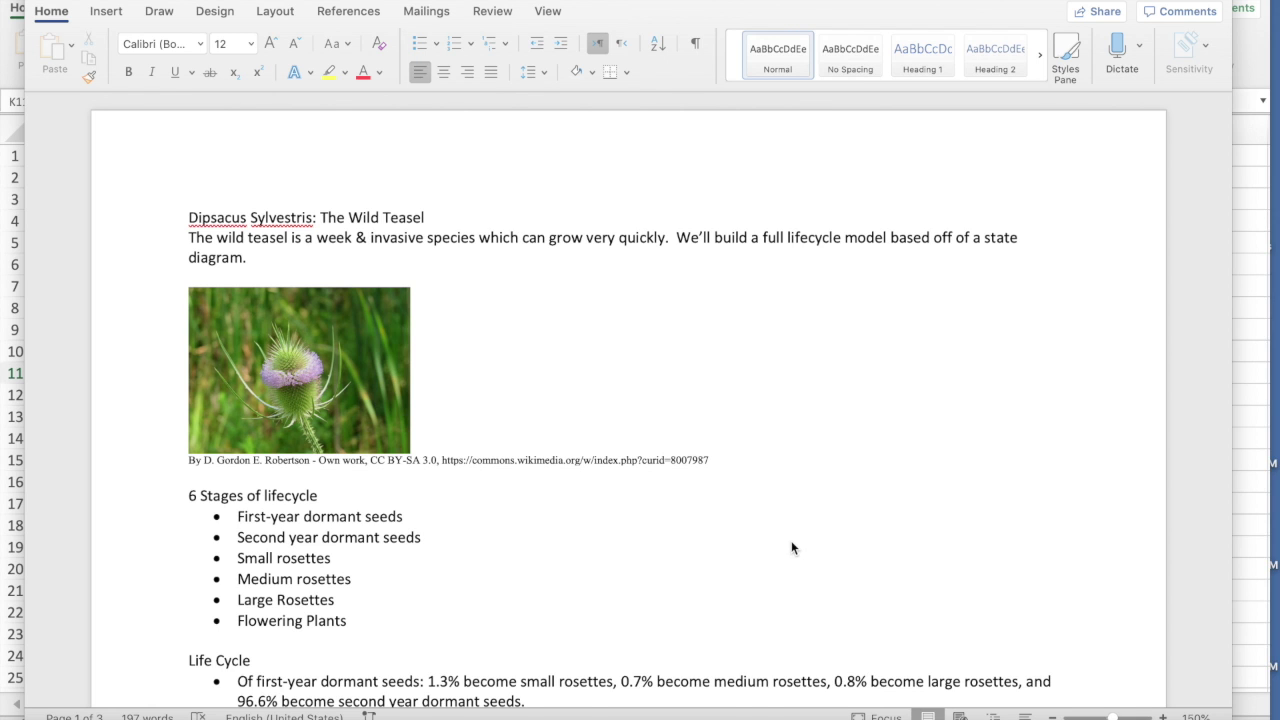
- Scroll to page 2's State Diagram linking six stages with rates from 0.966 to 322.38
scroll(791, 541, down, 3)
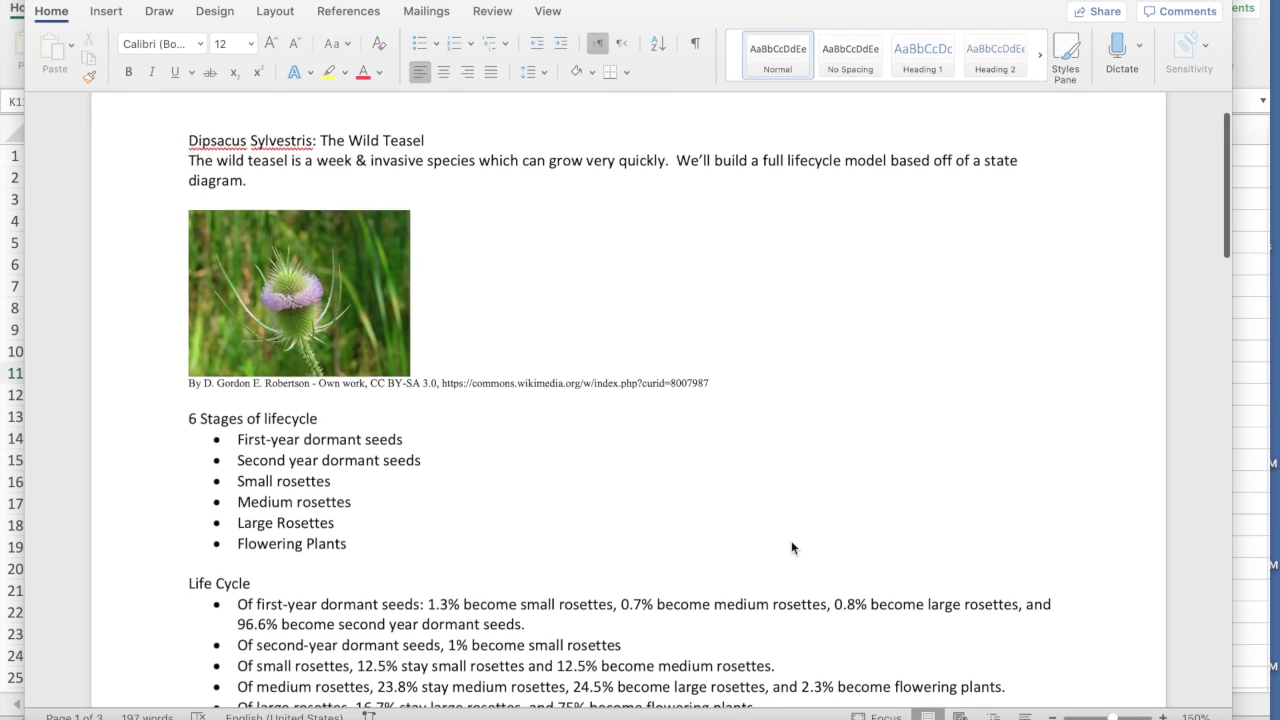
scroll(791, 546, down, 2)
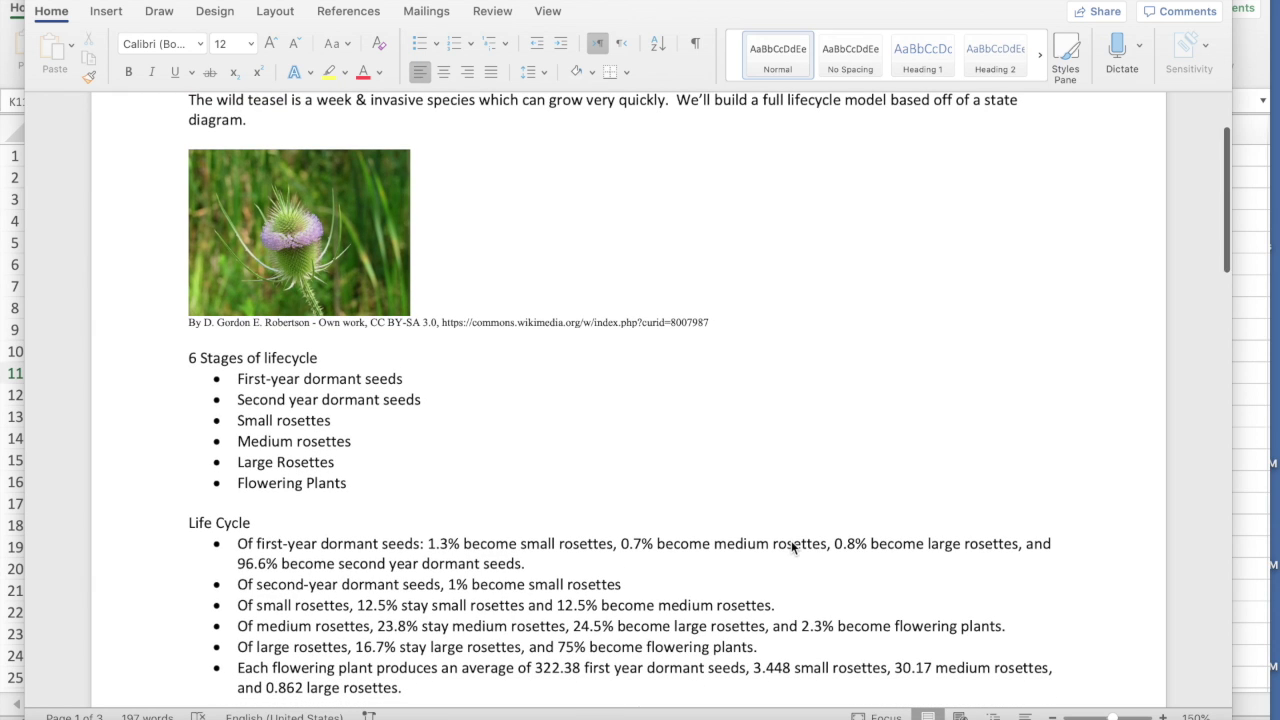
scroll(791, 546, down, 1)
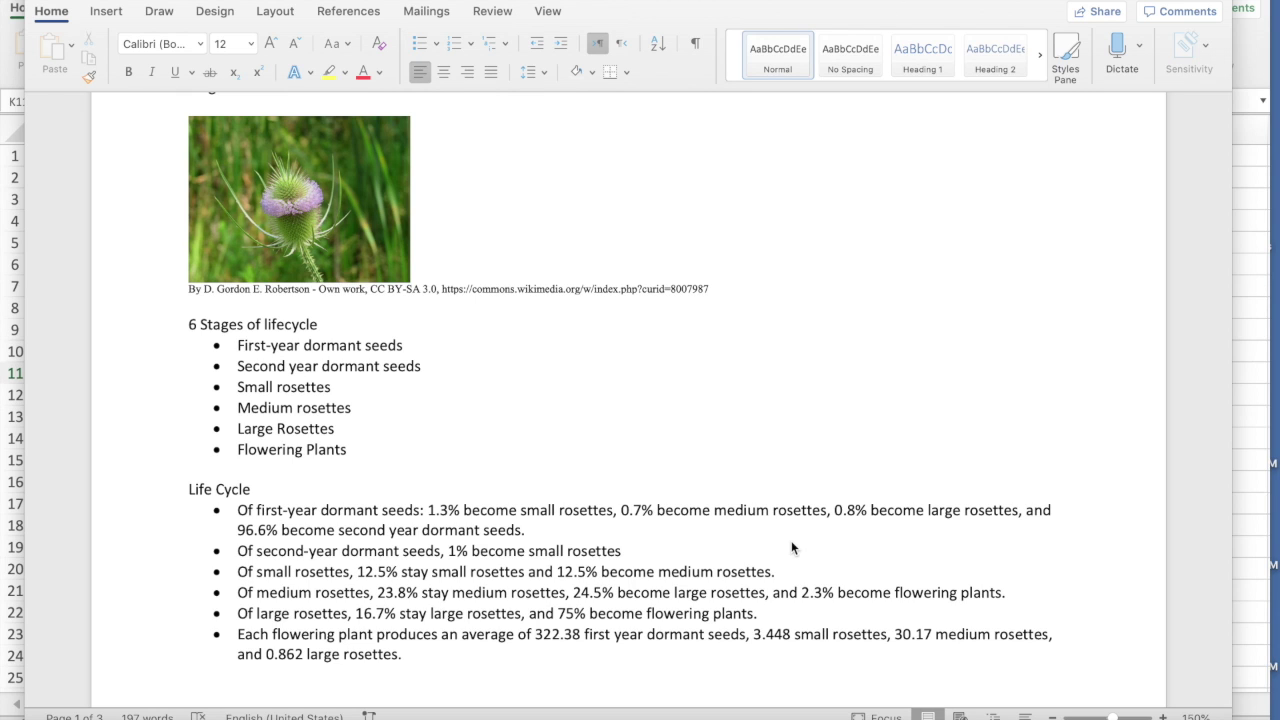
scroll(791, 541, down, 1)
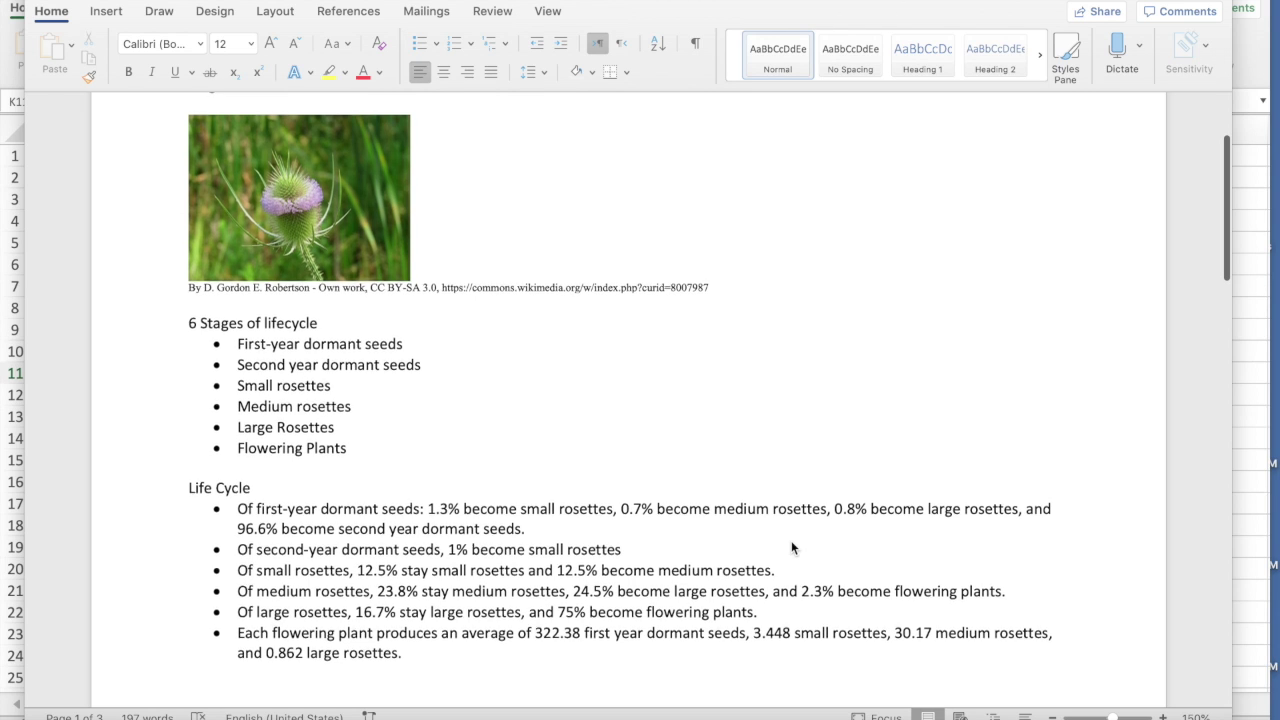
scroll(791, 540, down, 1)
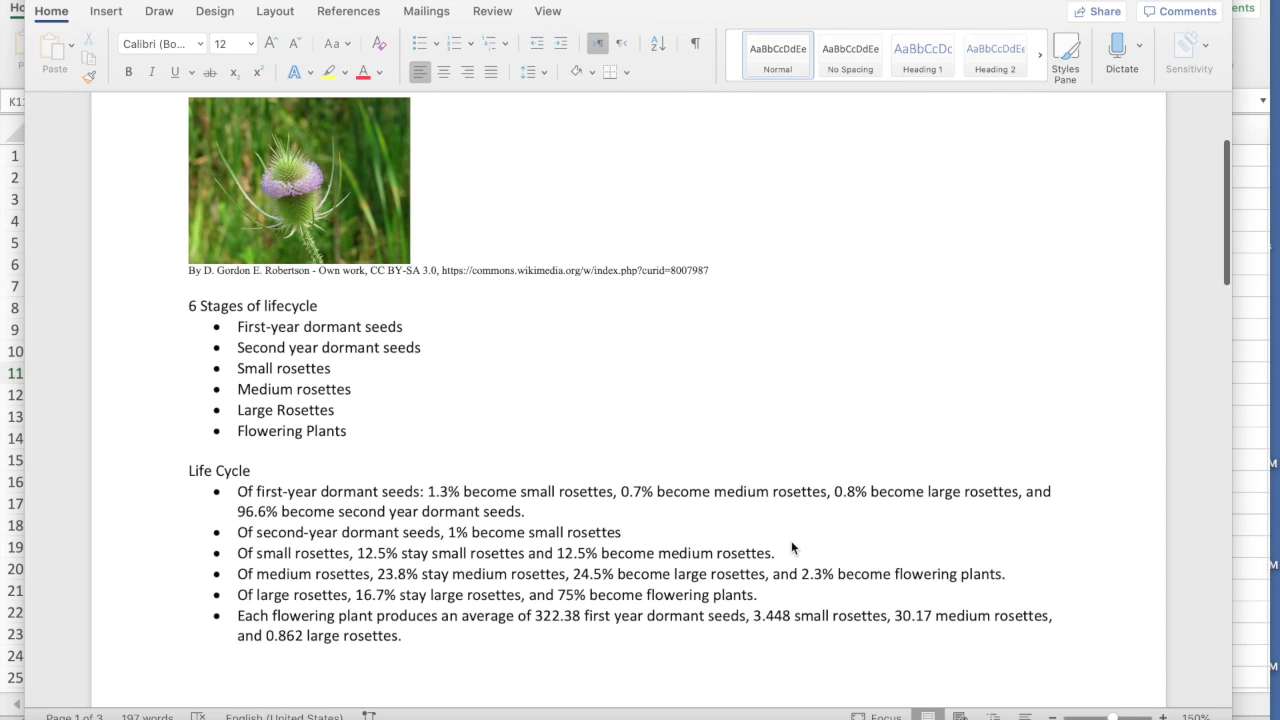
scroll(791, 545, down, 2)
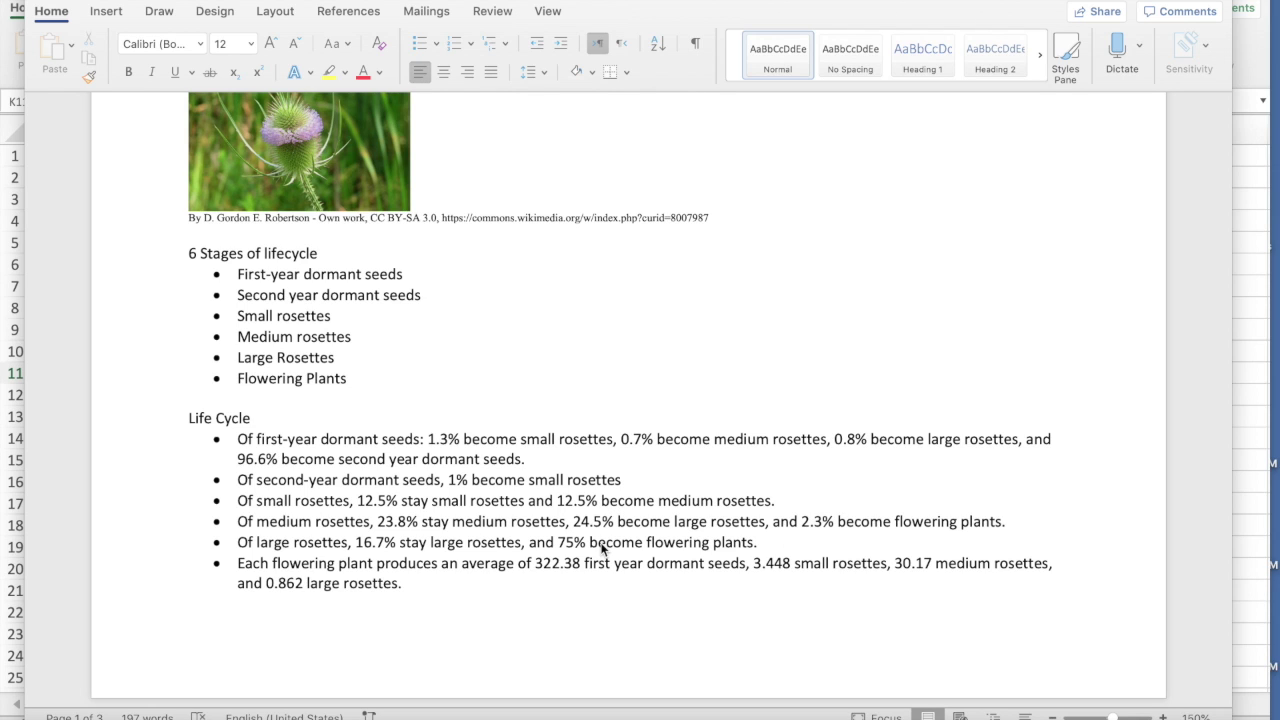
scroll(601, 548, down, 5)
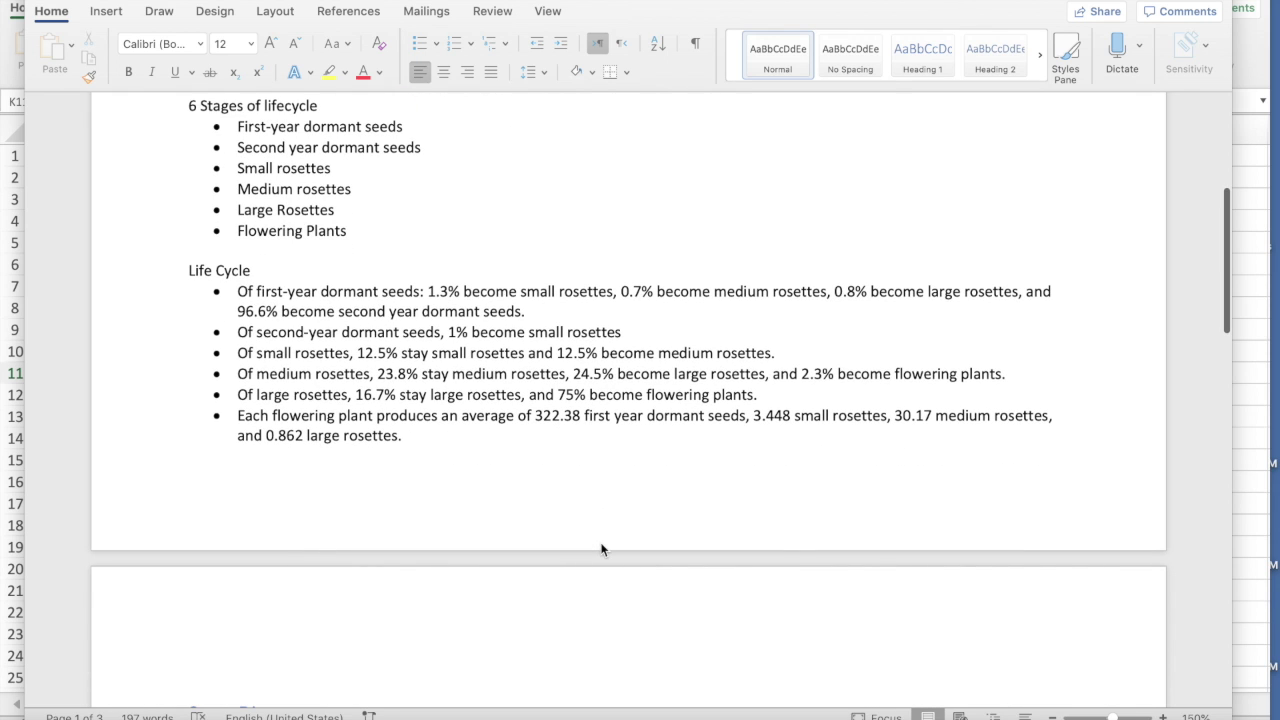
scroll(601, 548, down, 12)
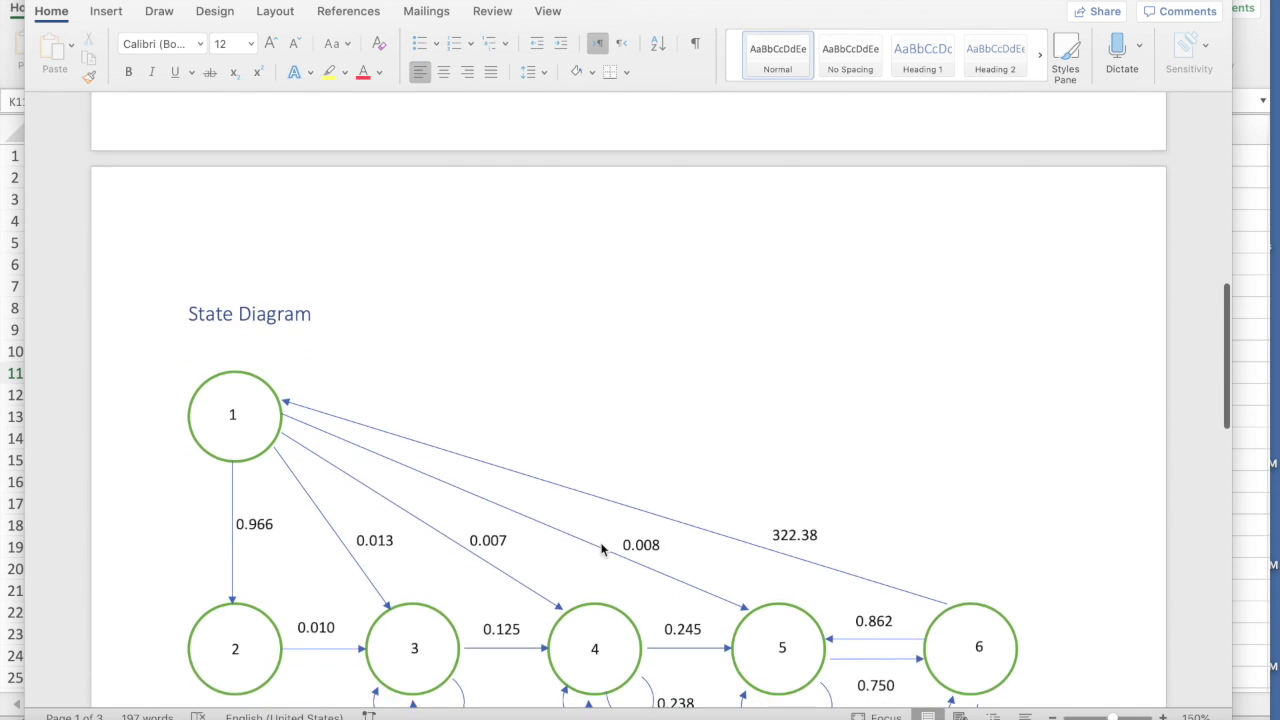
scroll(601, 548, down, 5)
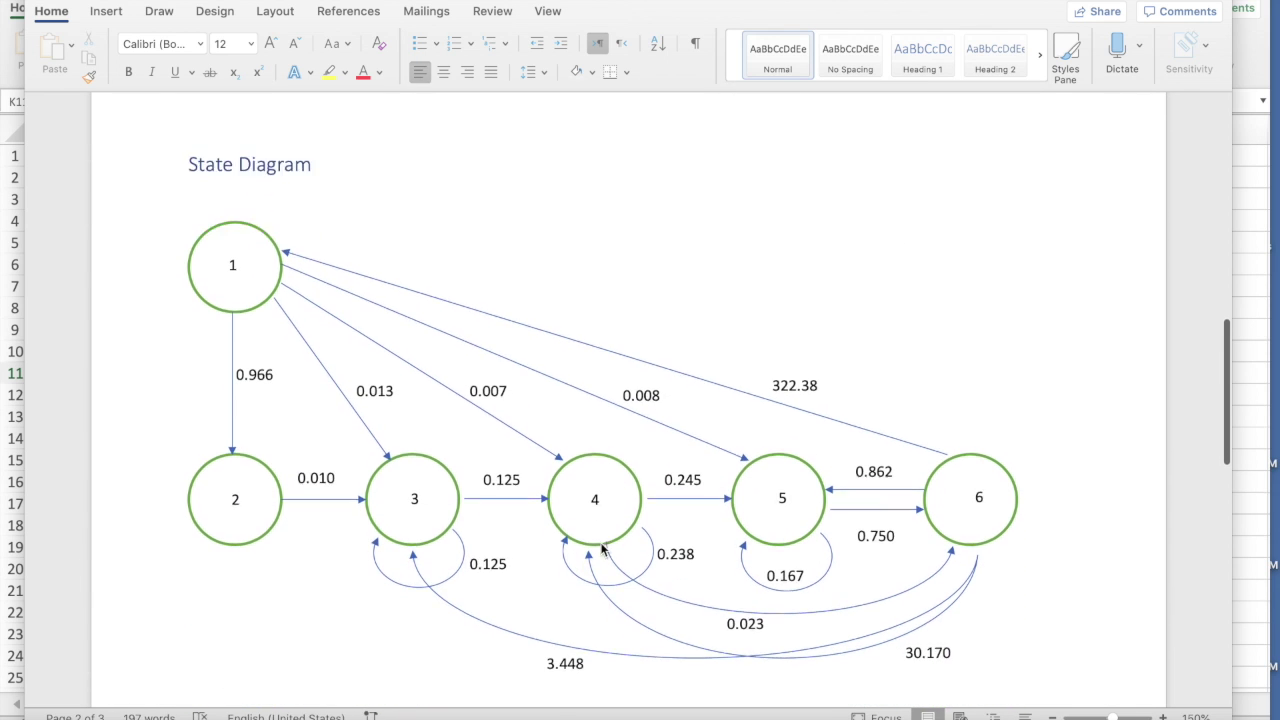
scroll(601, 548, down, 1)
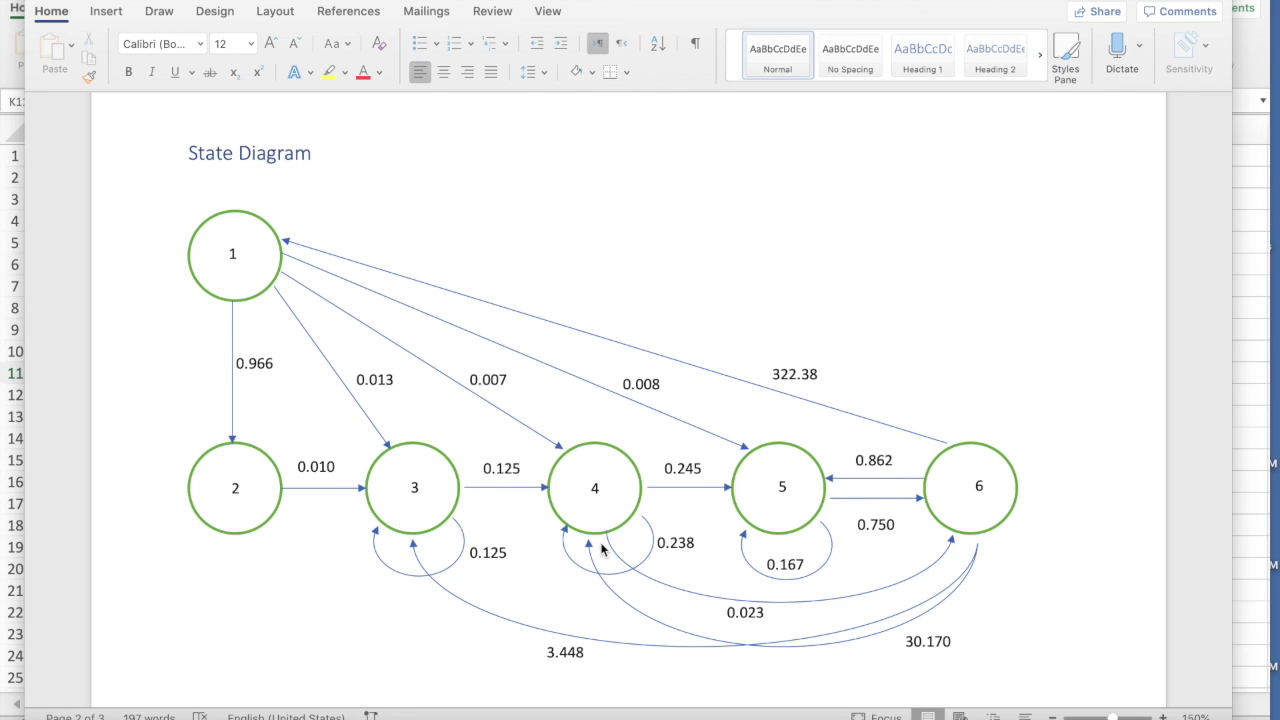
scroll(602, 548, down, 2)
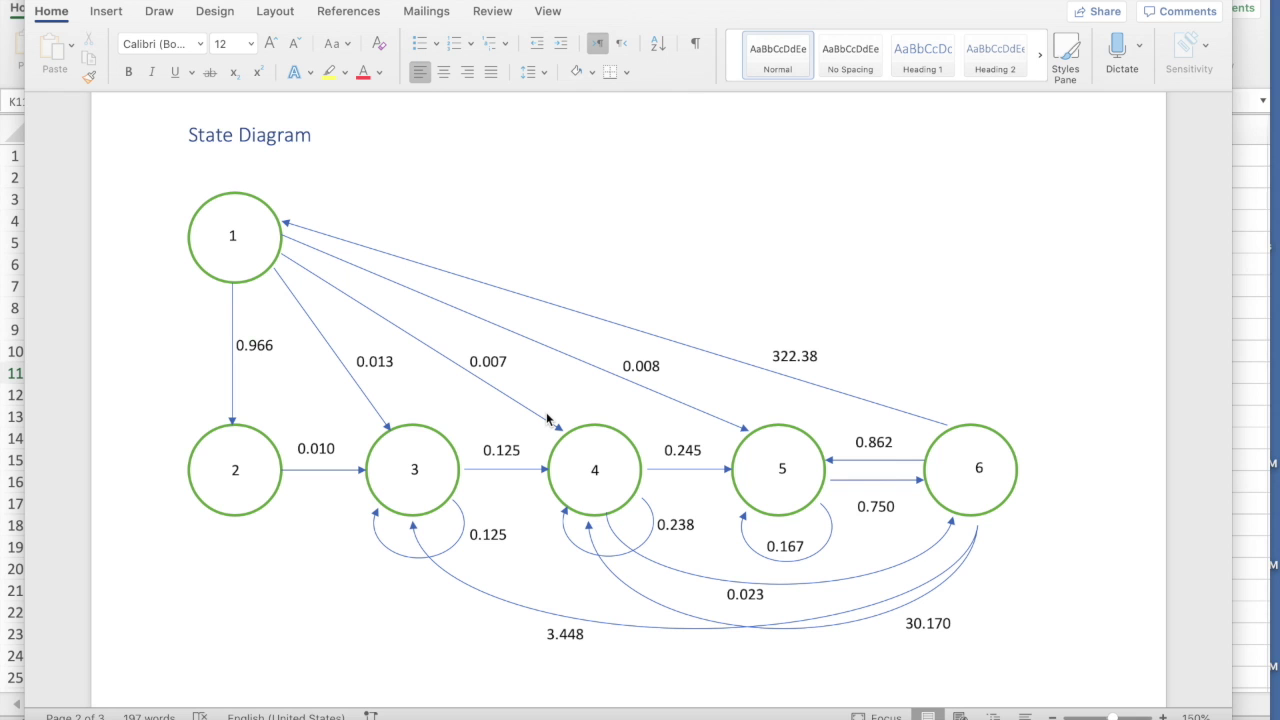
scroll(546, 412, down, 10)
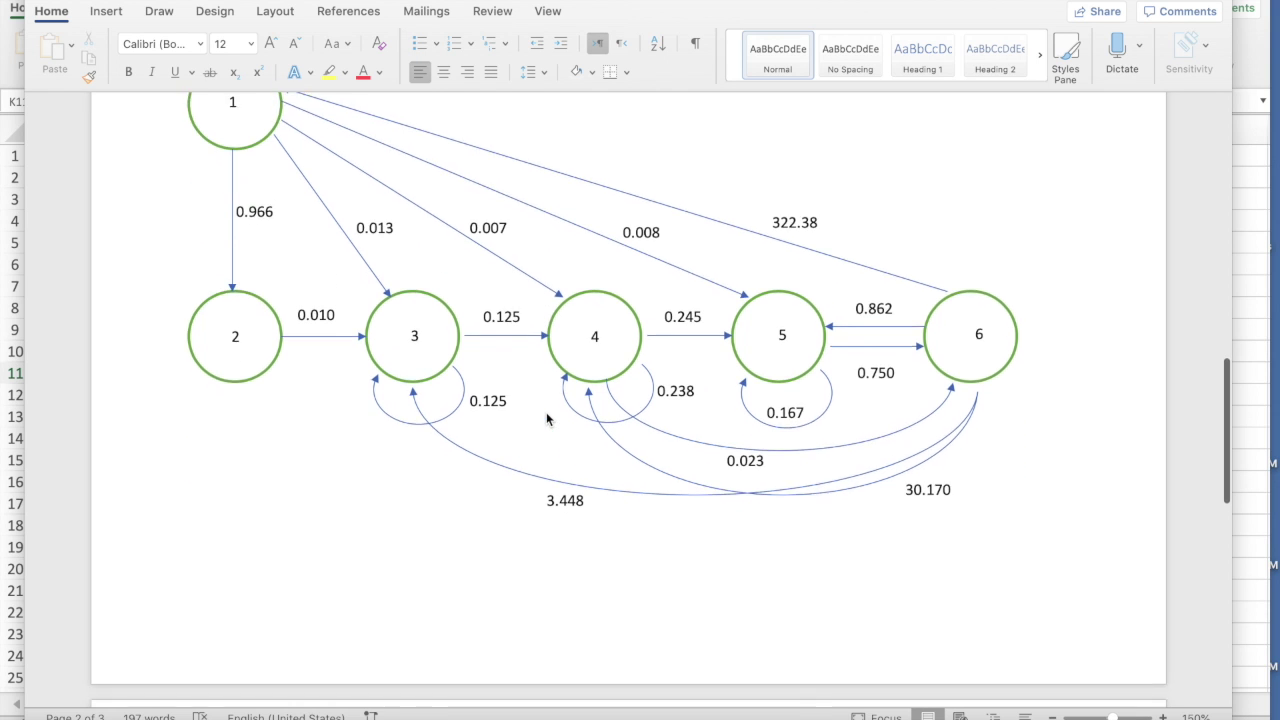
- Scroll past the diagram to the x1–x6 recurrence equations and their 6×6 matrix form
scroll(546, 418, down, 3)
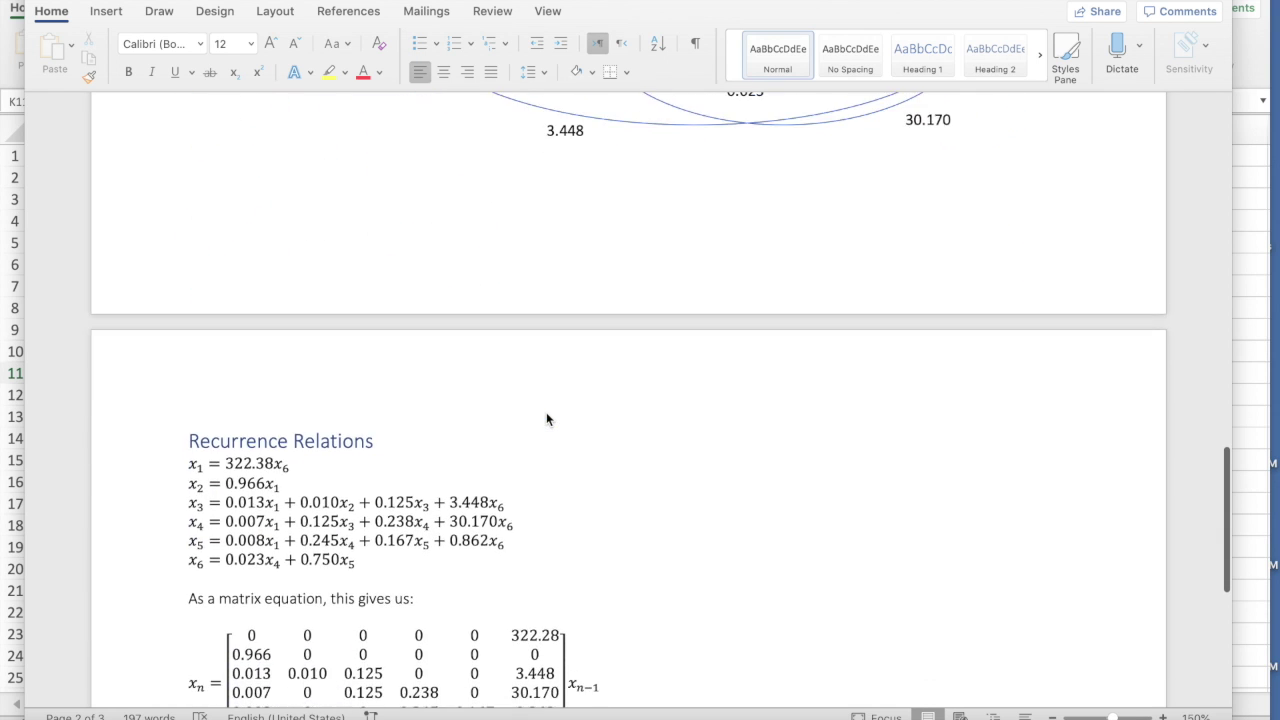
scroll(516, 354, up, 11)
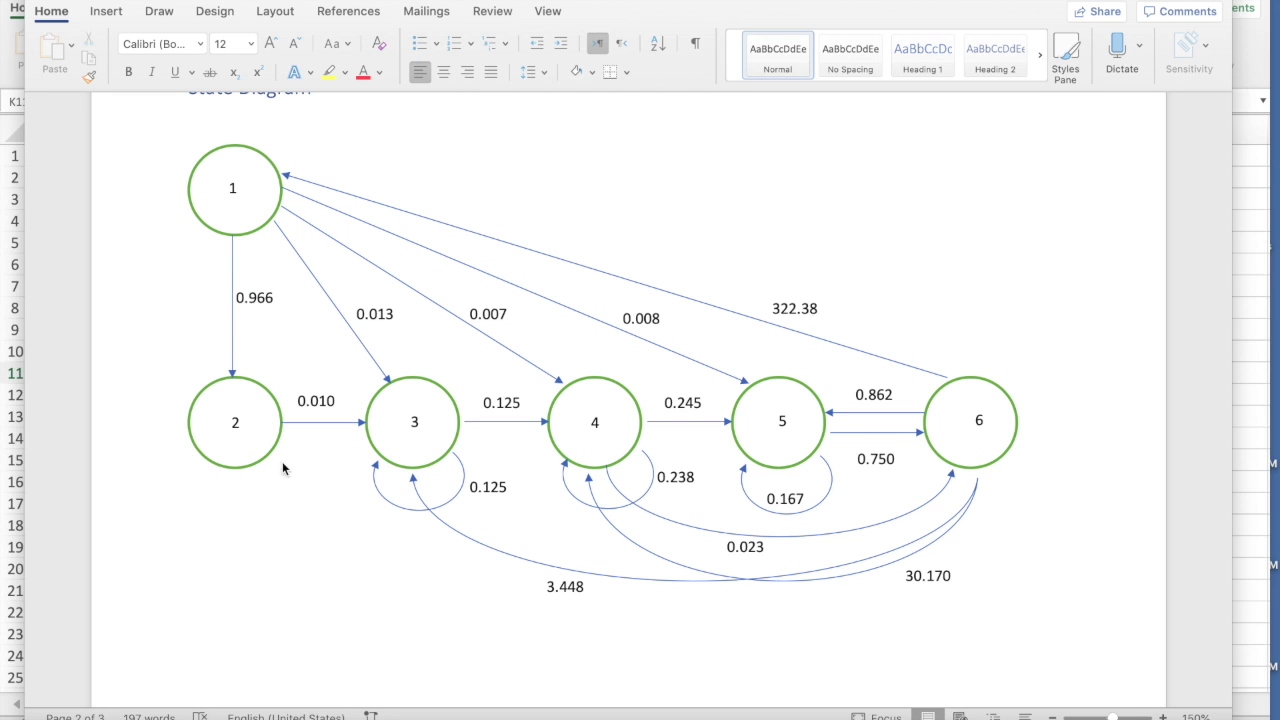
scroll(301, 512, down, 1)
scroll(302, 514, down, 10)
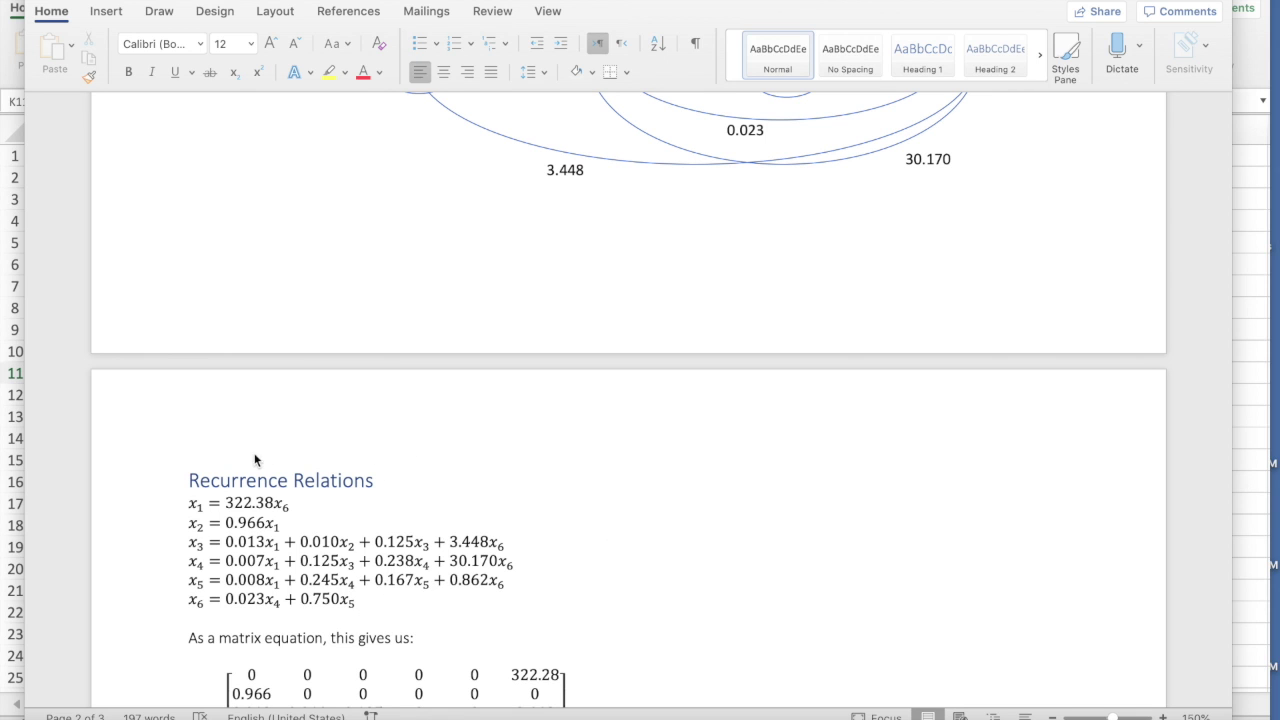
scroll(660, 592, down, 5)
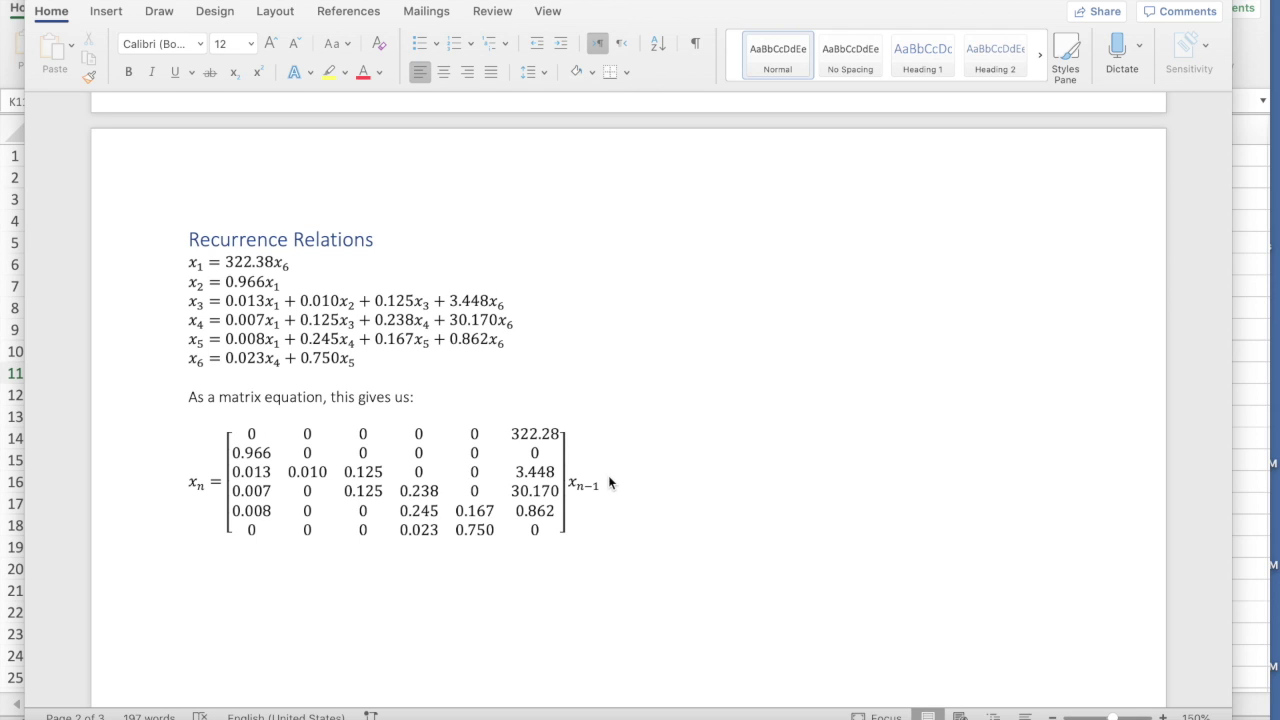
- Select and copy the entire 6×6 matrix equation, then bring Firefox to the front
scroll(645, 540, down, 5)
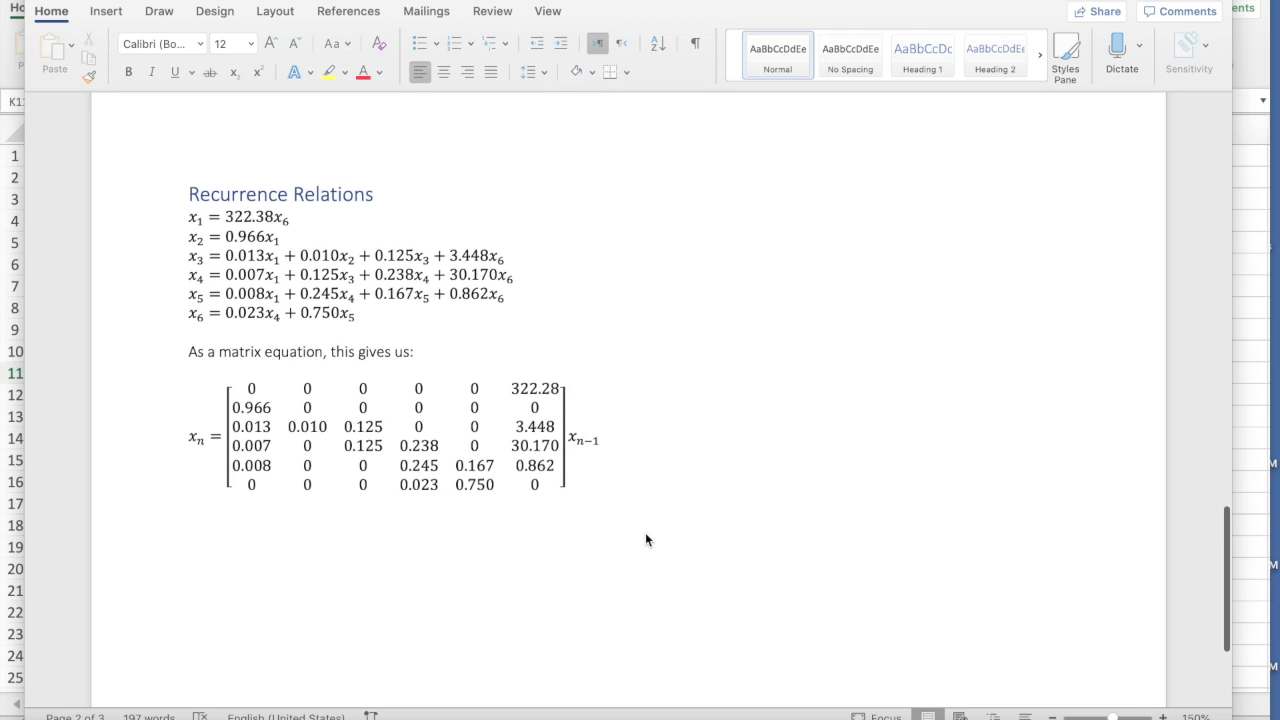
scroll(645, 540, down, 1)
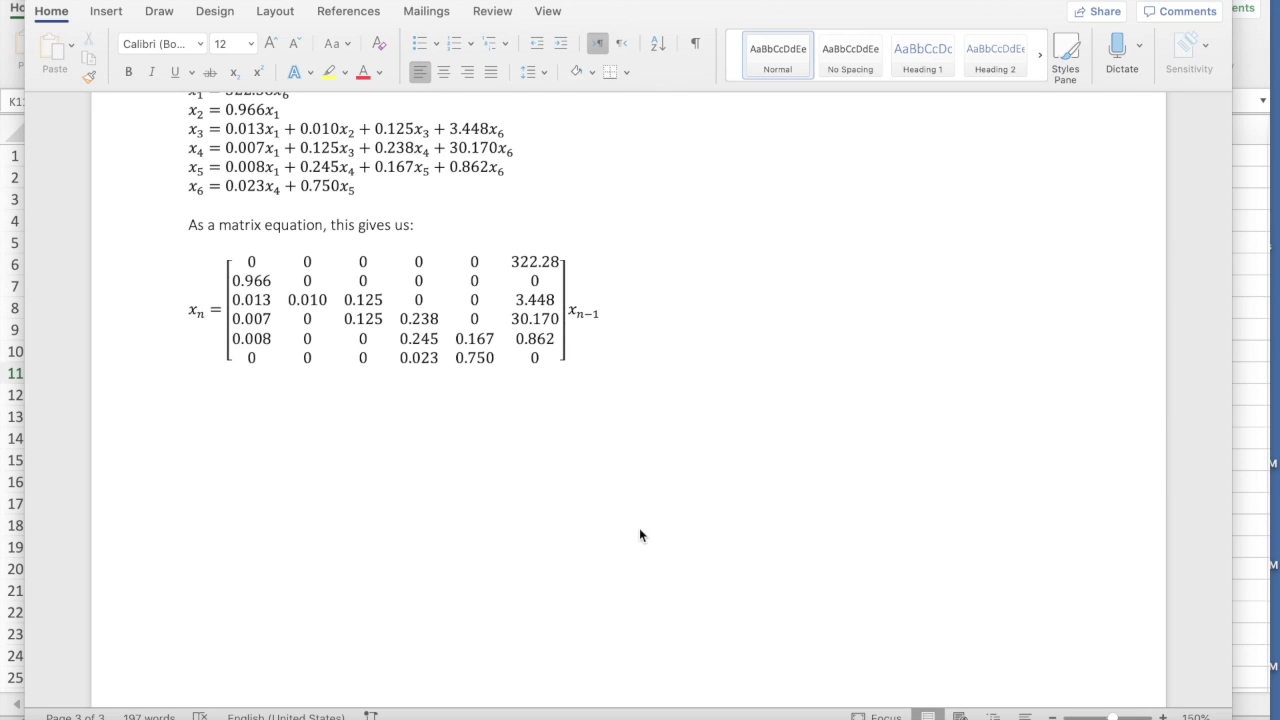
click(555, 357)
double_click(557, 357)
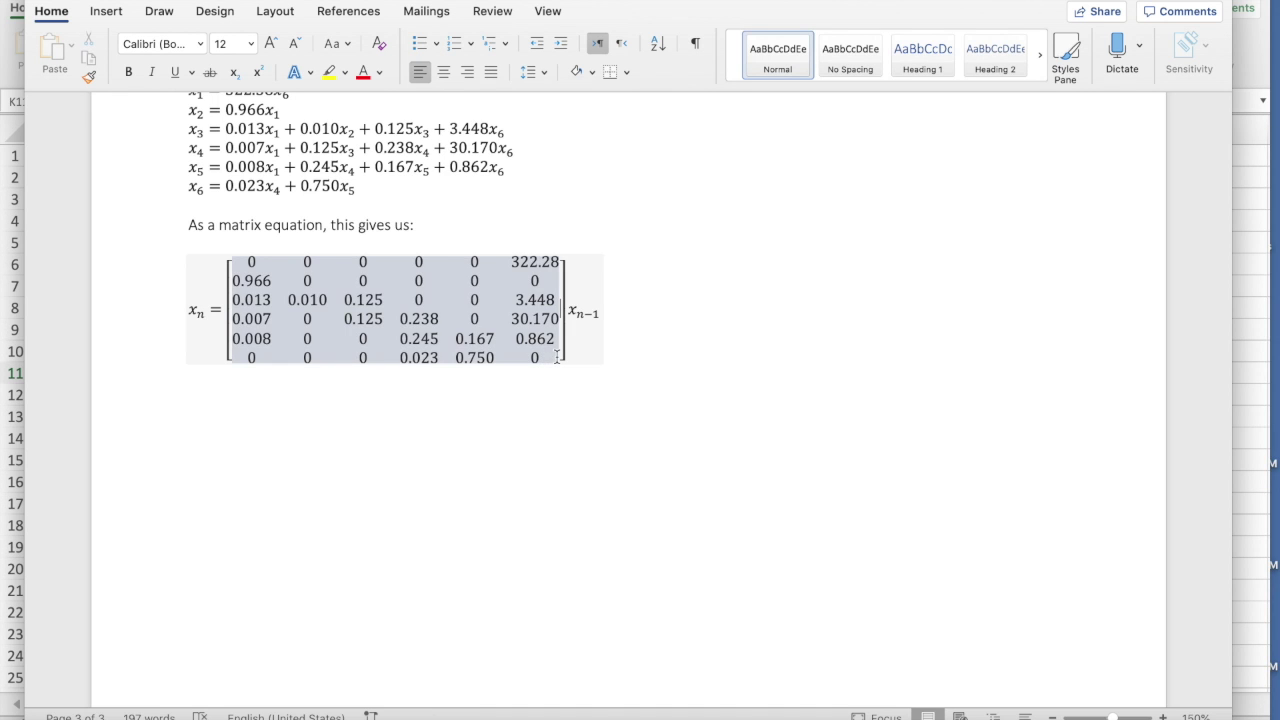
click(557, 357)
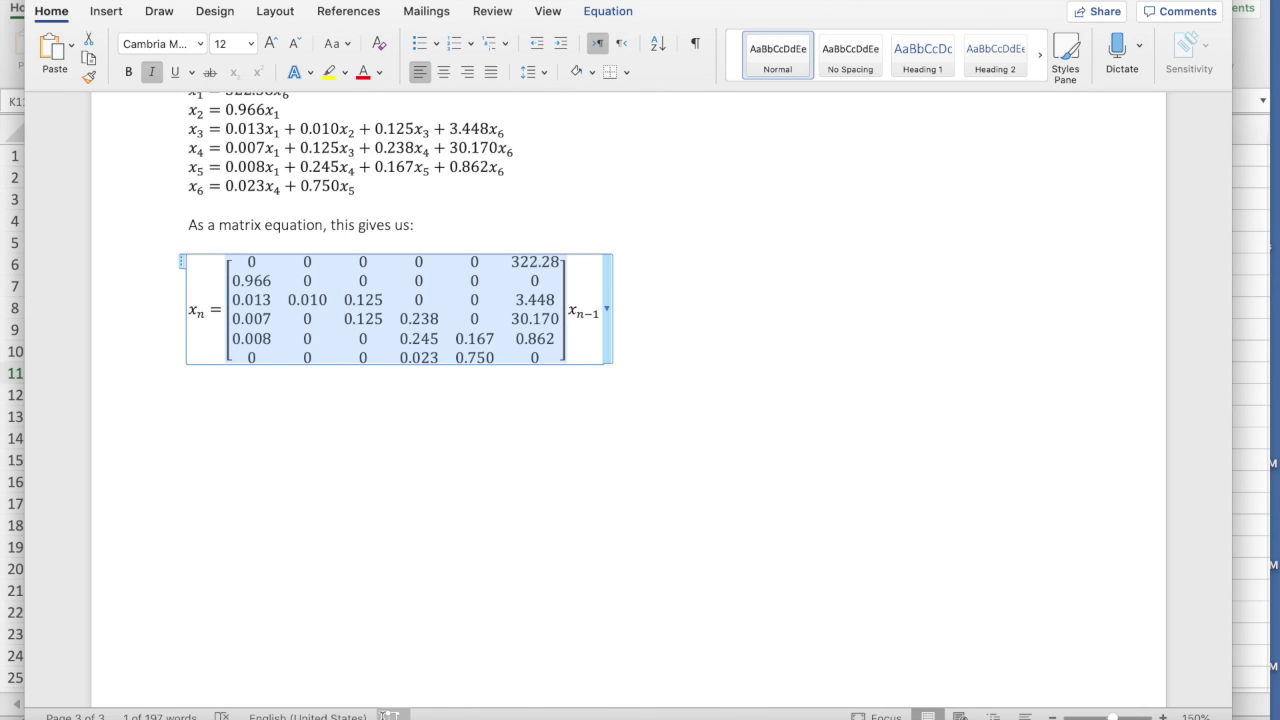
mouse_move(600, 714)
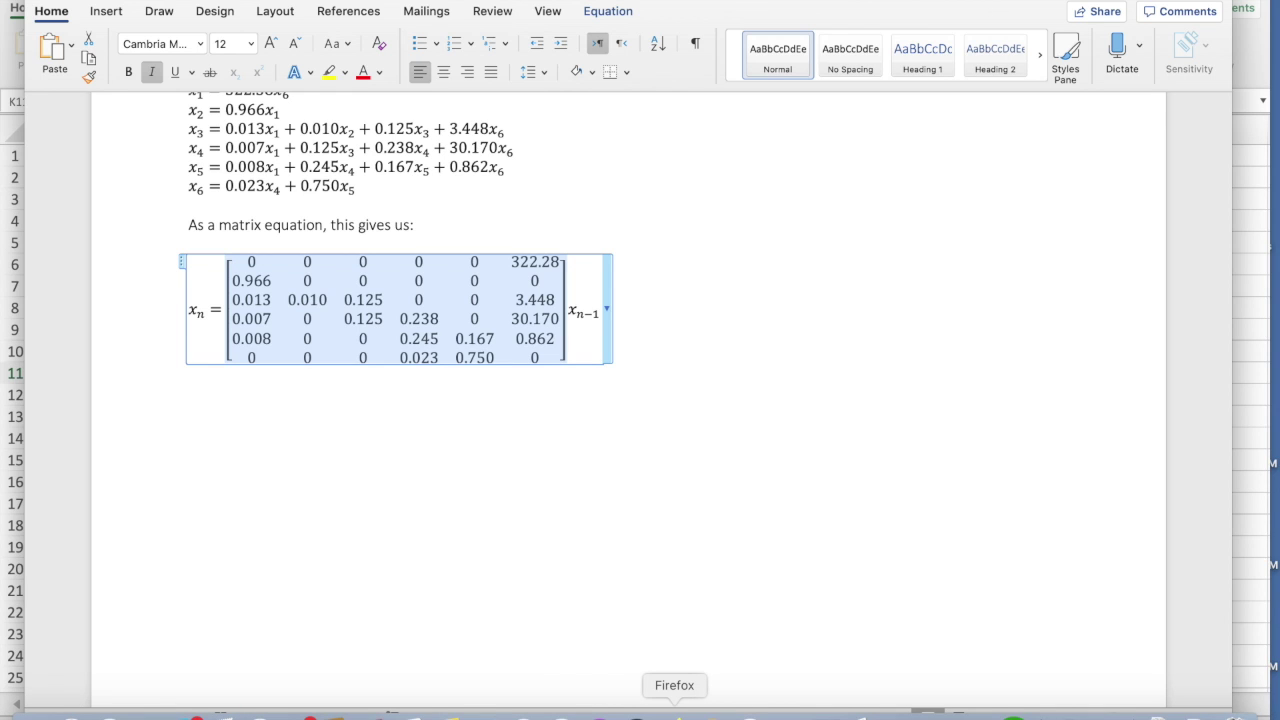
click(675, 712)
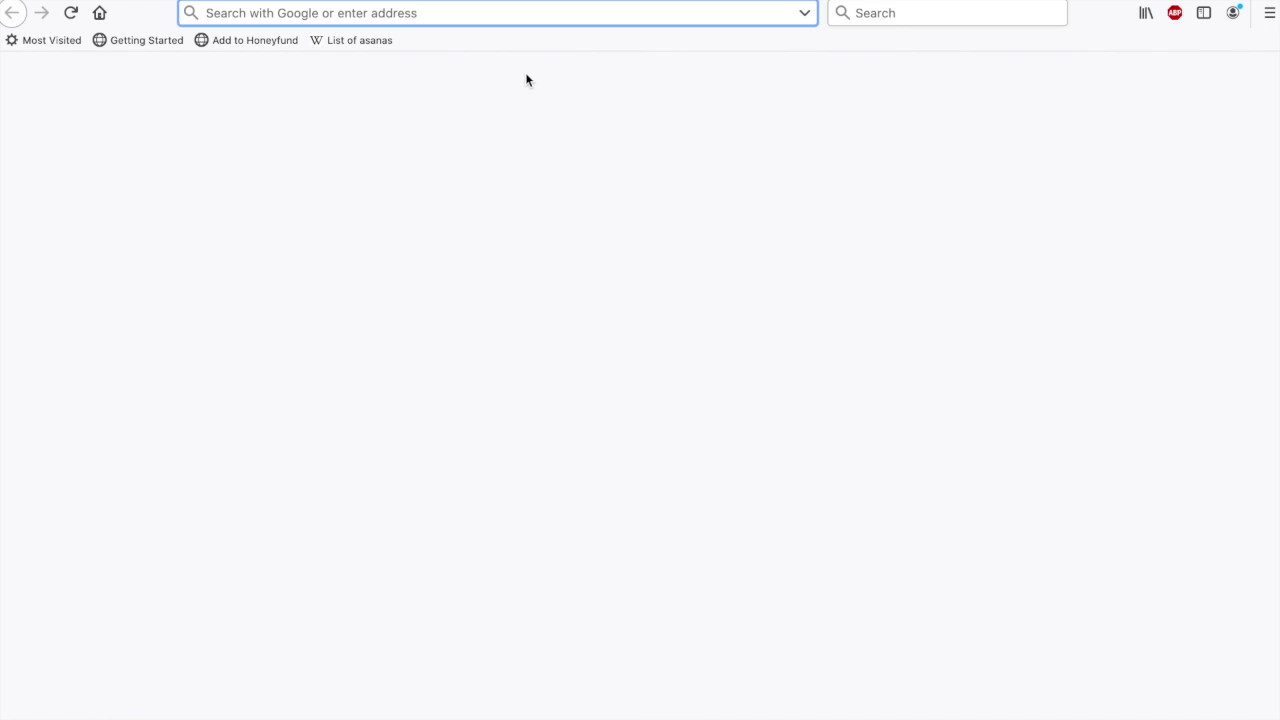
- Go to wolframalpha.com and submit the pasted matrix as a query
text(wolframalpha.com)
key(Return)
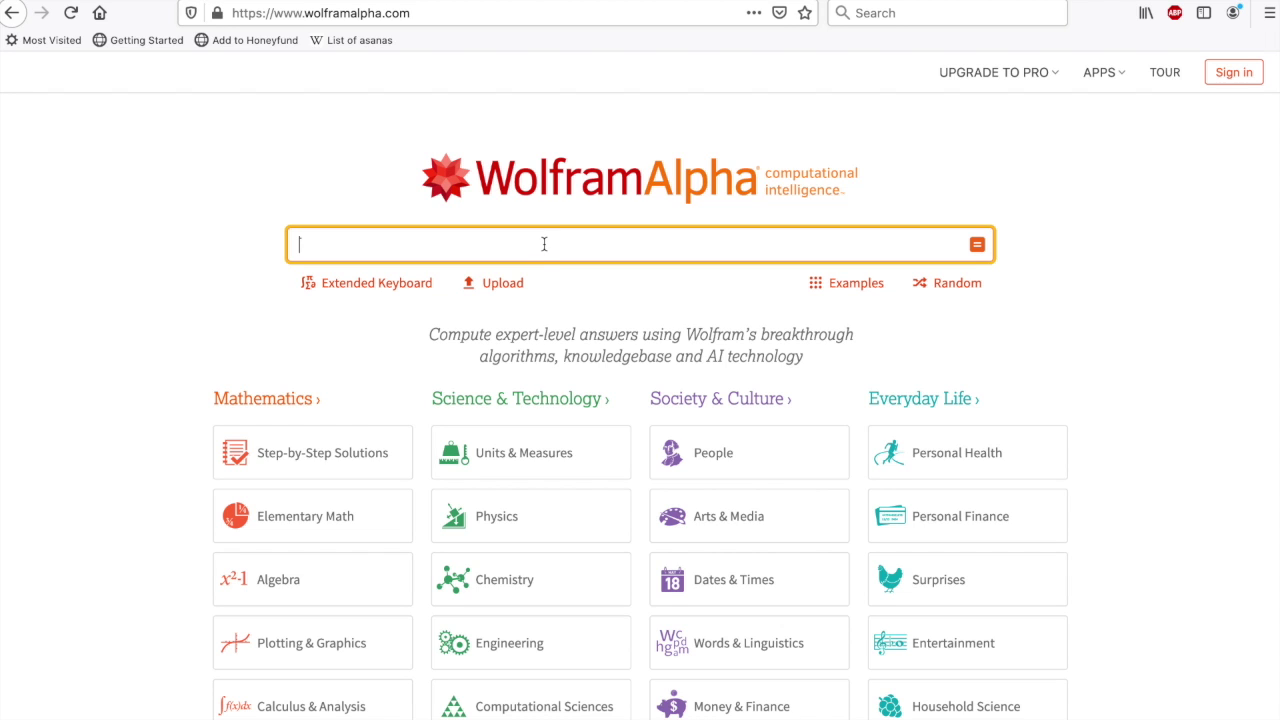
key(super+v)
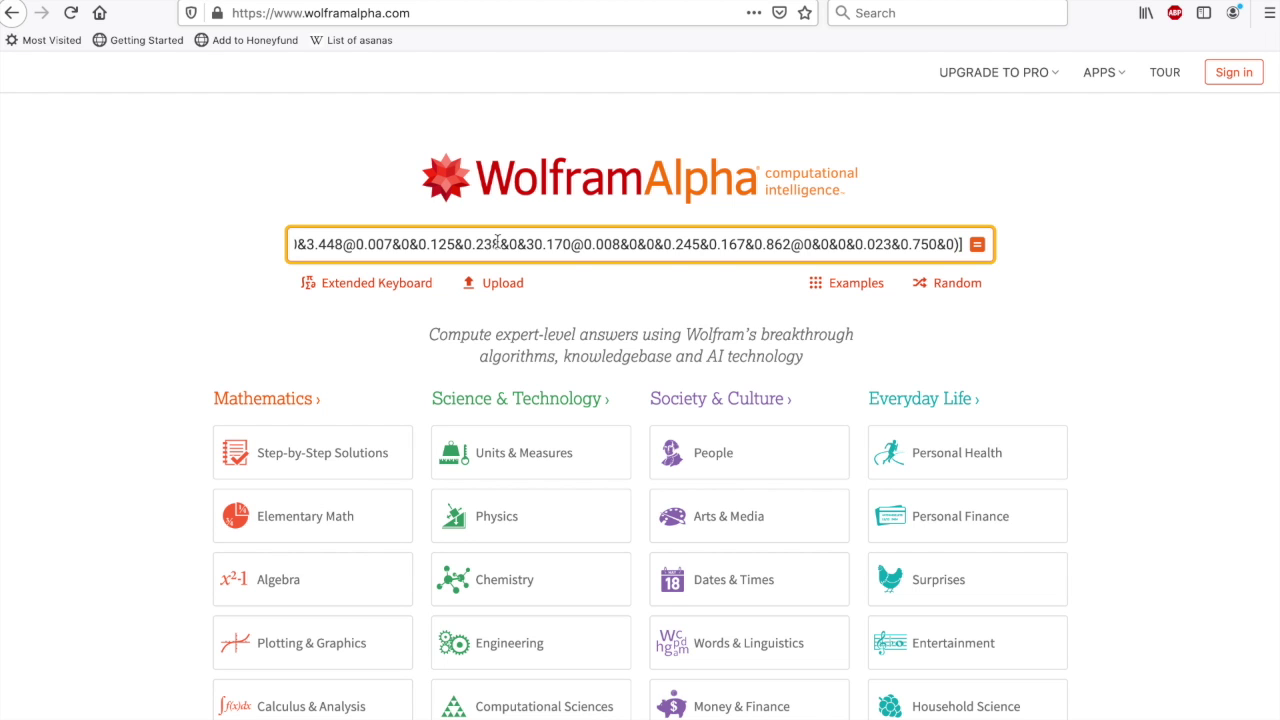
click(977, 246)
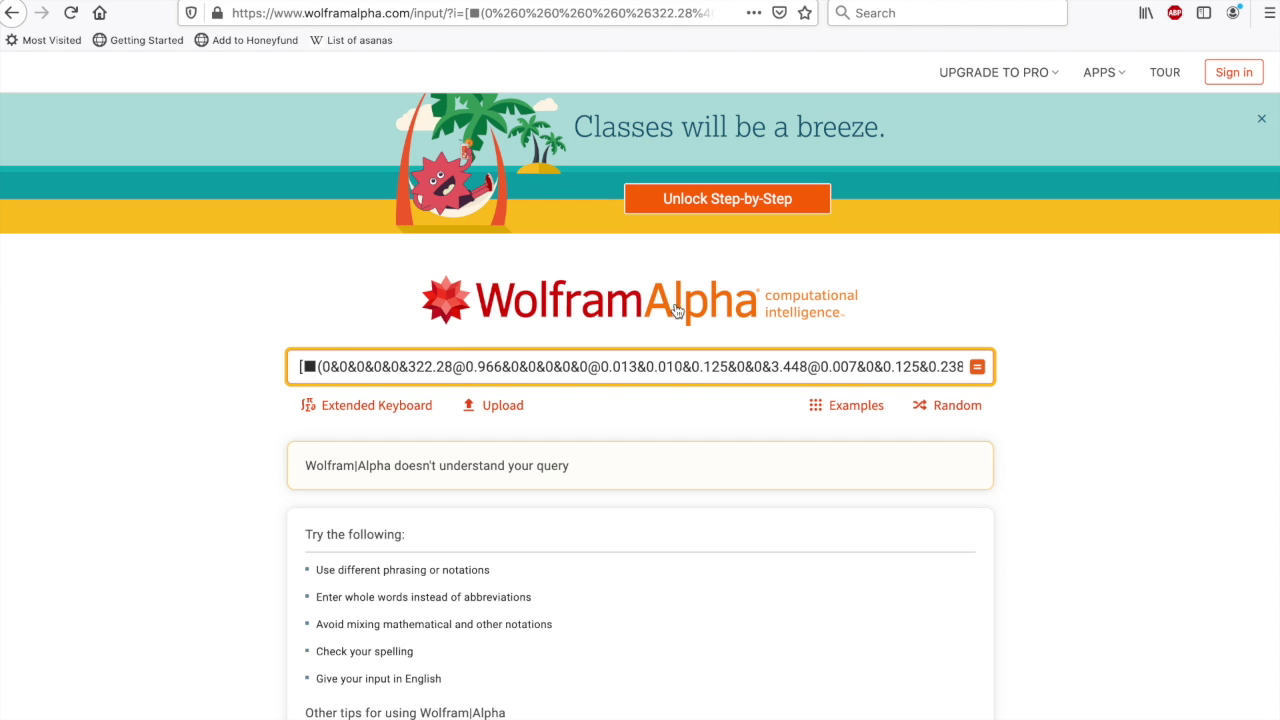
- Replace the query with the matrix typed as nested rows, e.g. [0.966,0,0,0,0,0], and submit
triple_click(794, 367)
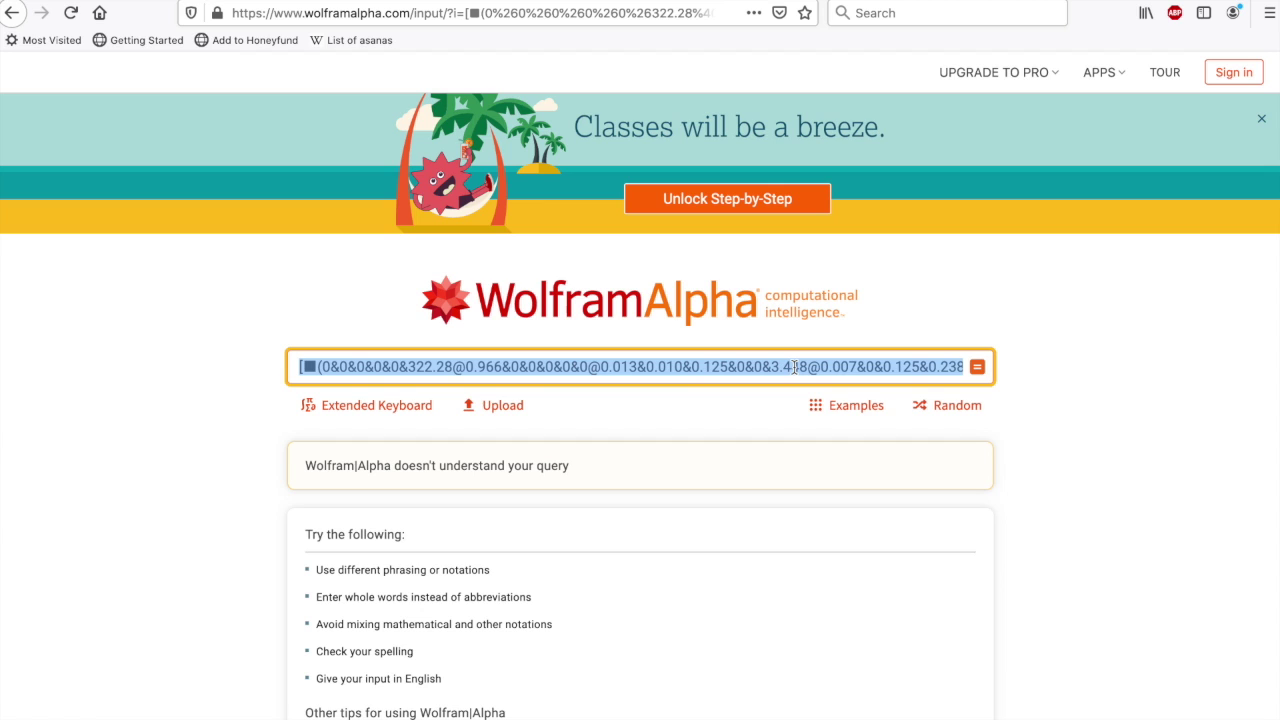
text([)
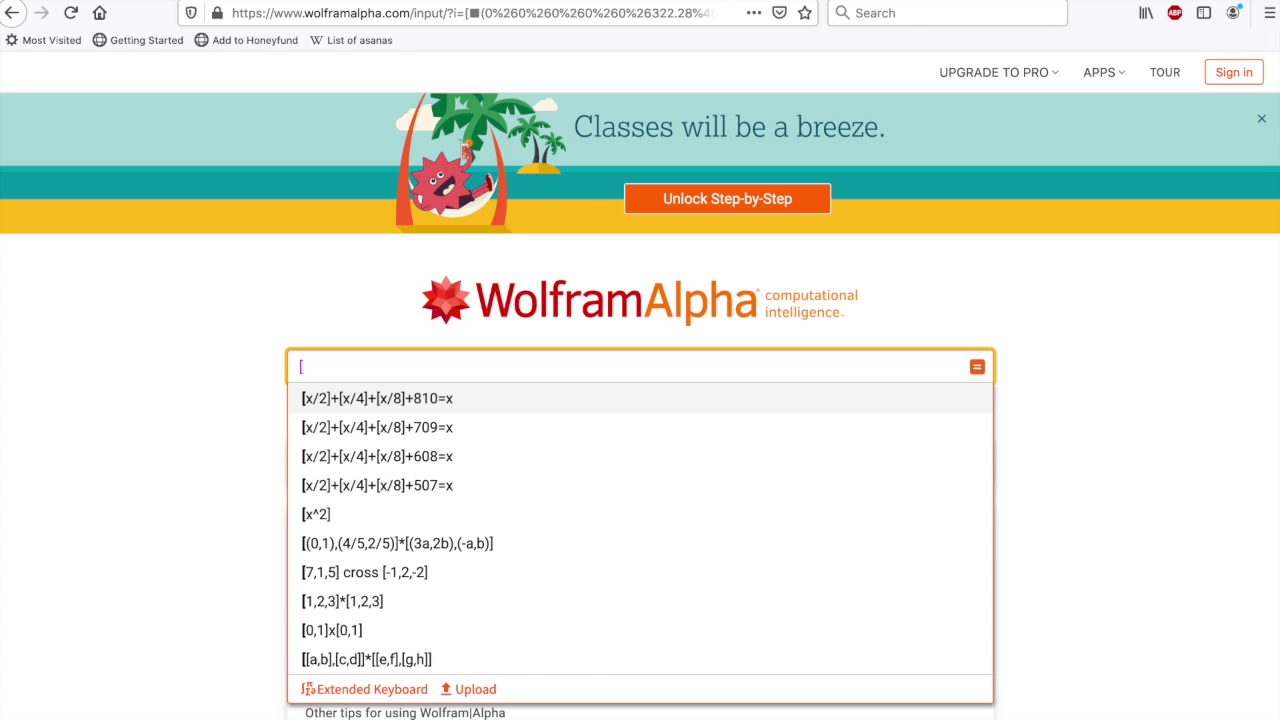
text([)
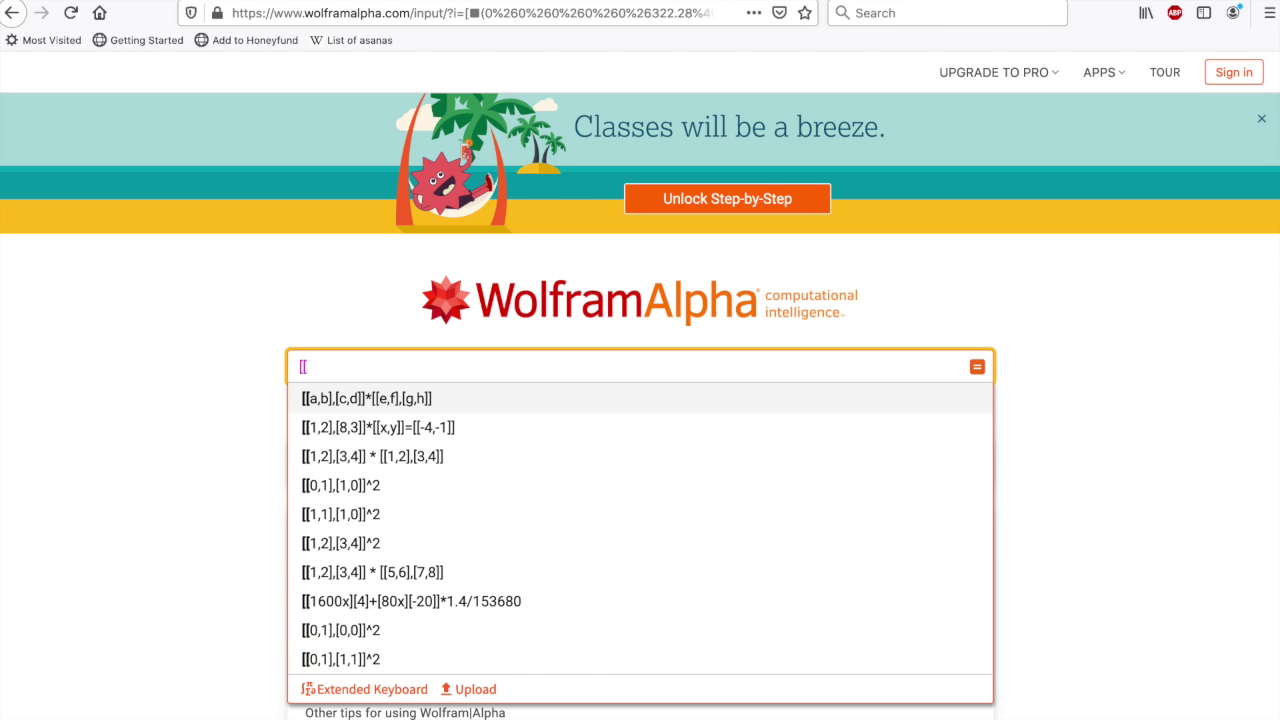
text(0,-,)
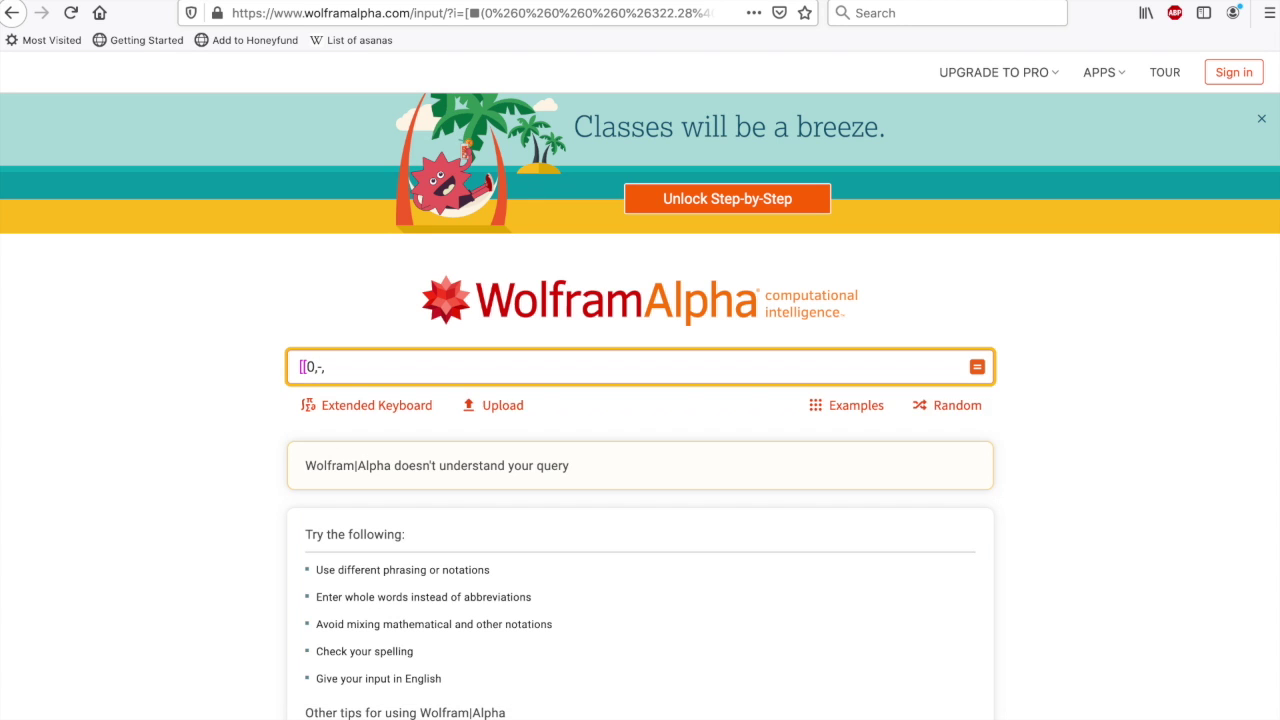
key(BackSpace)
key(BackSpace)
text(0,)
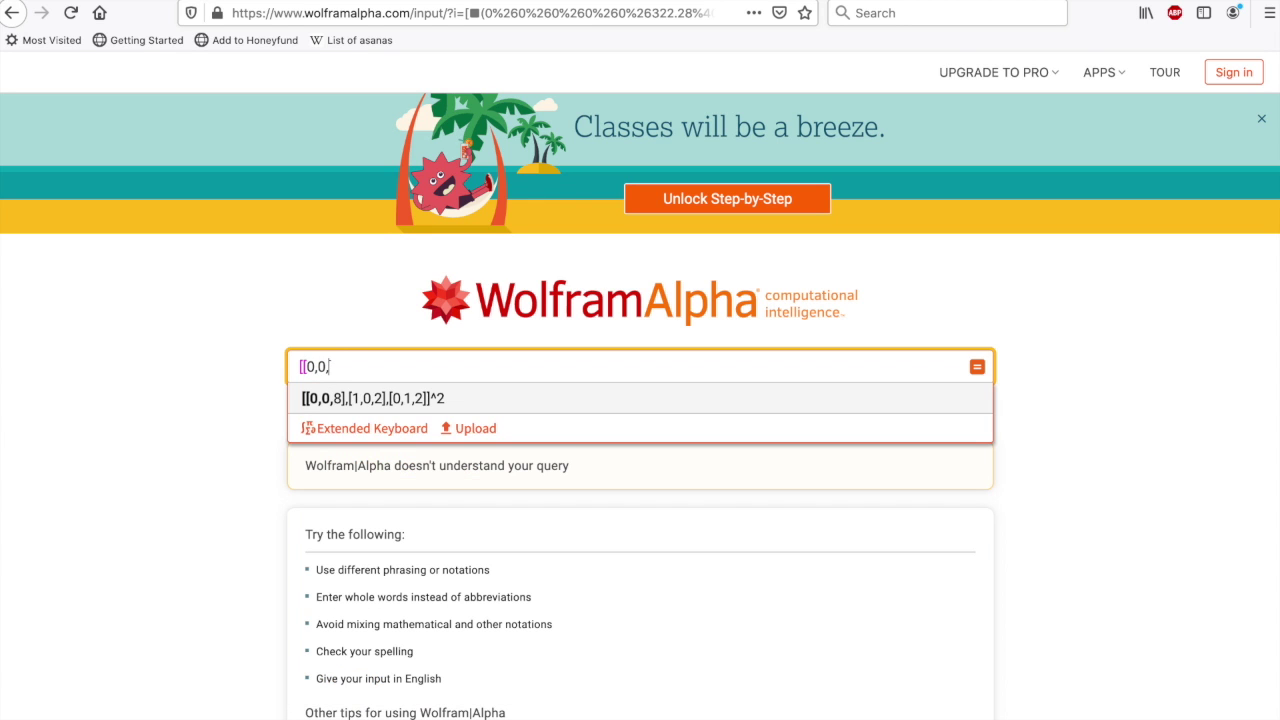
text(0,0)
text(,0)
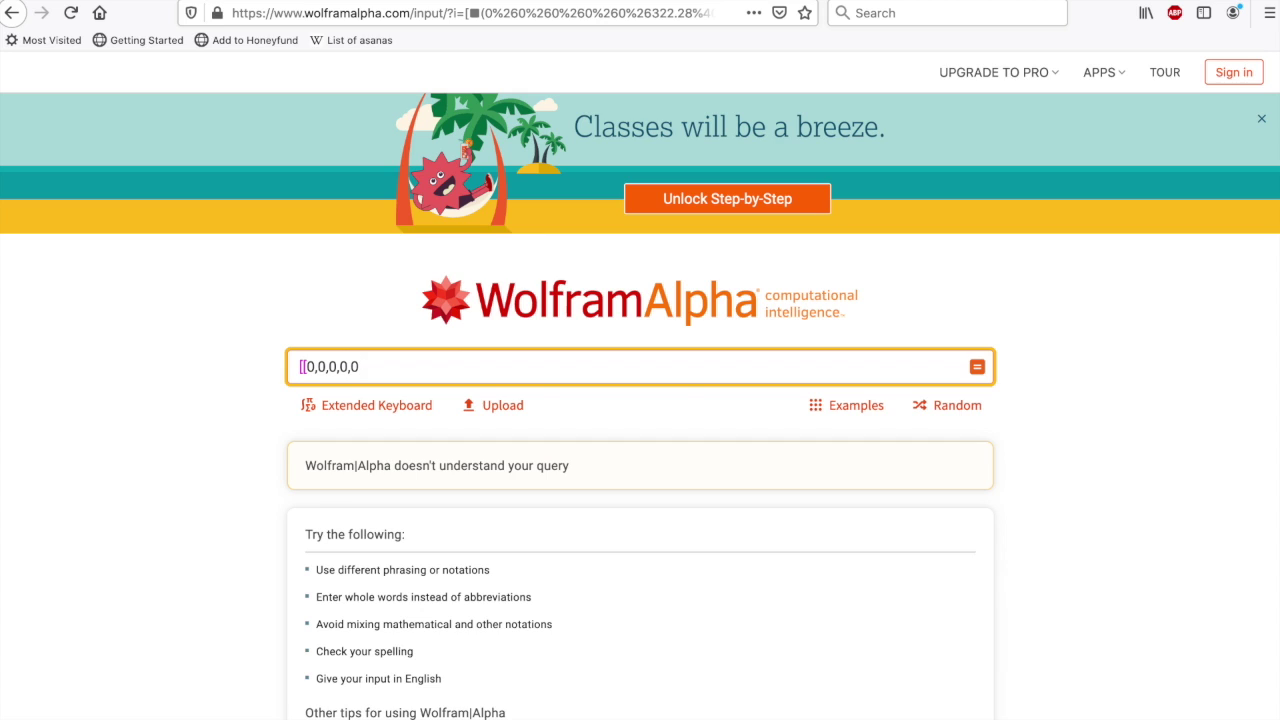
text(,322.28],[0.966,0,0,0,0)
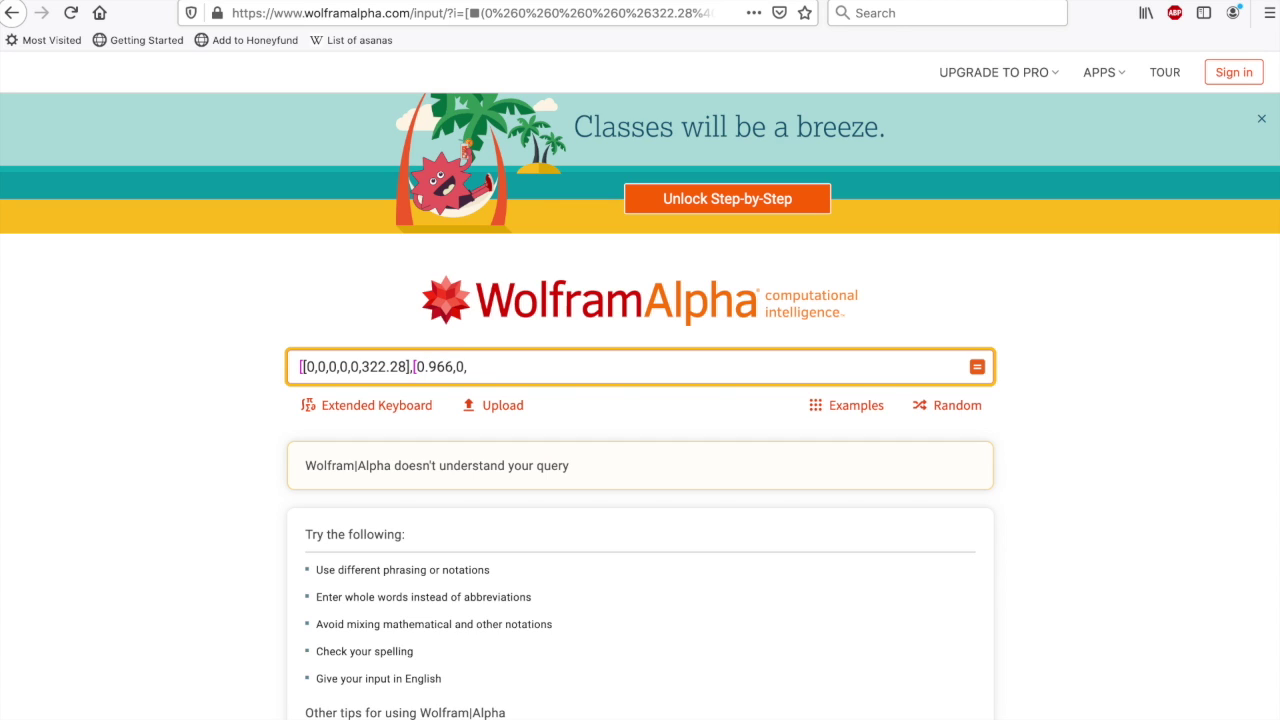
text(,0],[0.013,0.010)
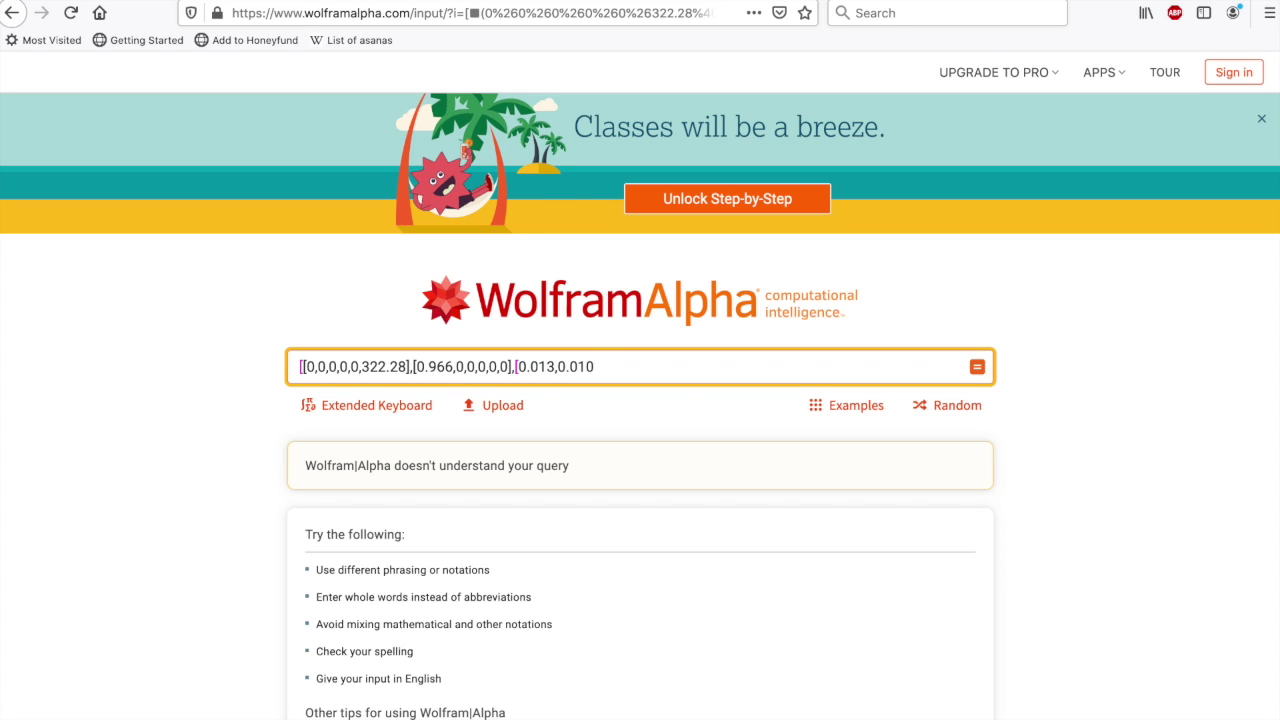
text(,.125,0,0,3.448],[0)
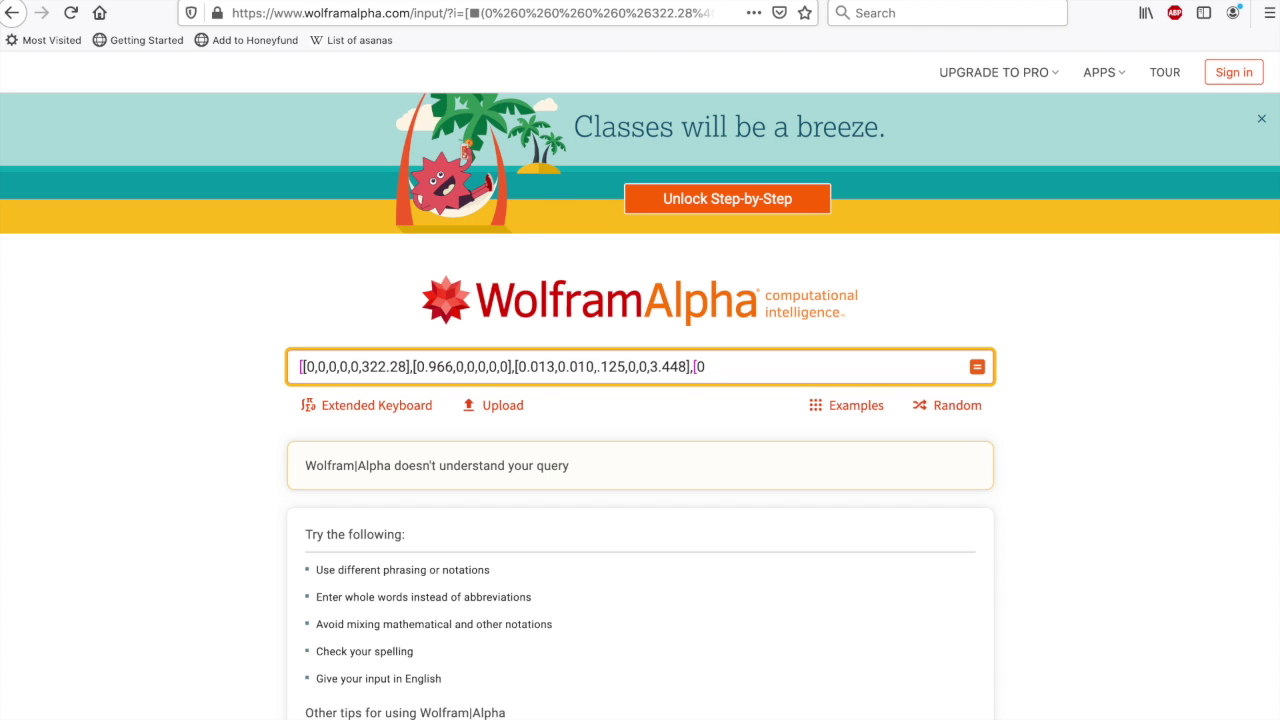
text(.007,0,.125,.238,0,30)
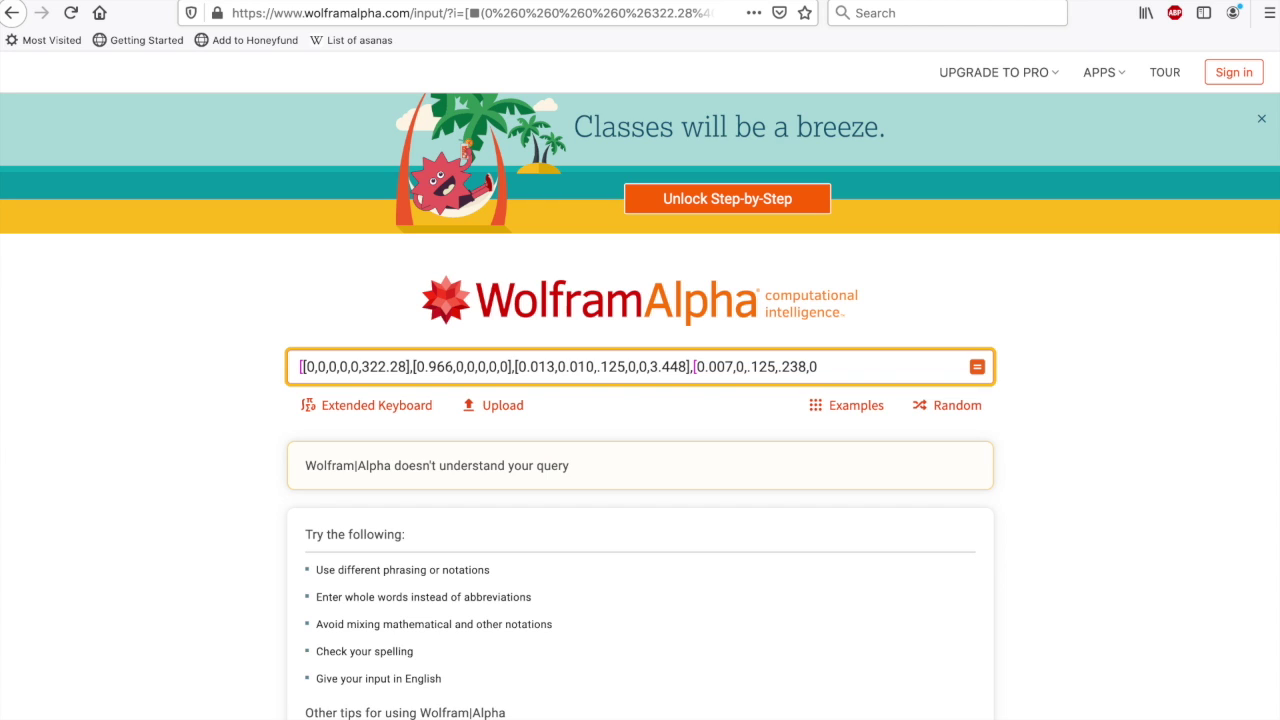
text(.17],[0.008,0)
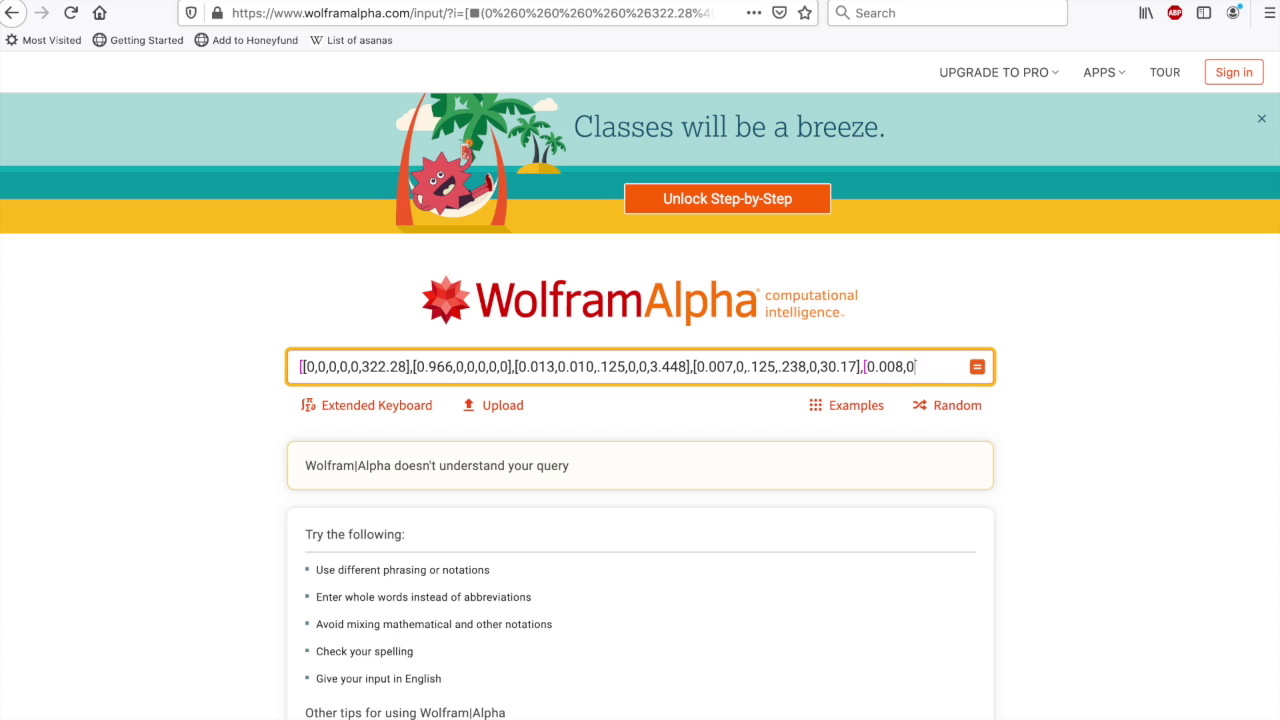
text(,0,.245,.167,)
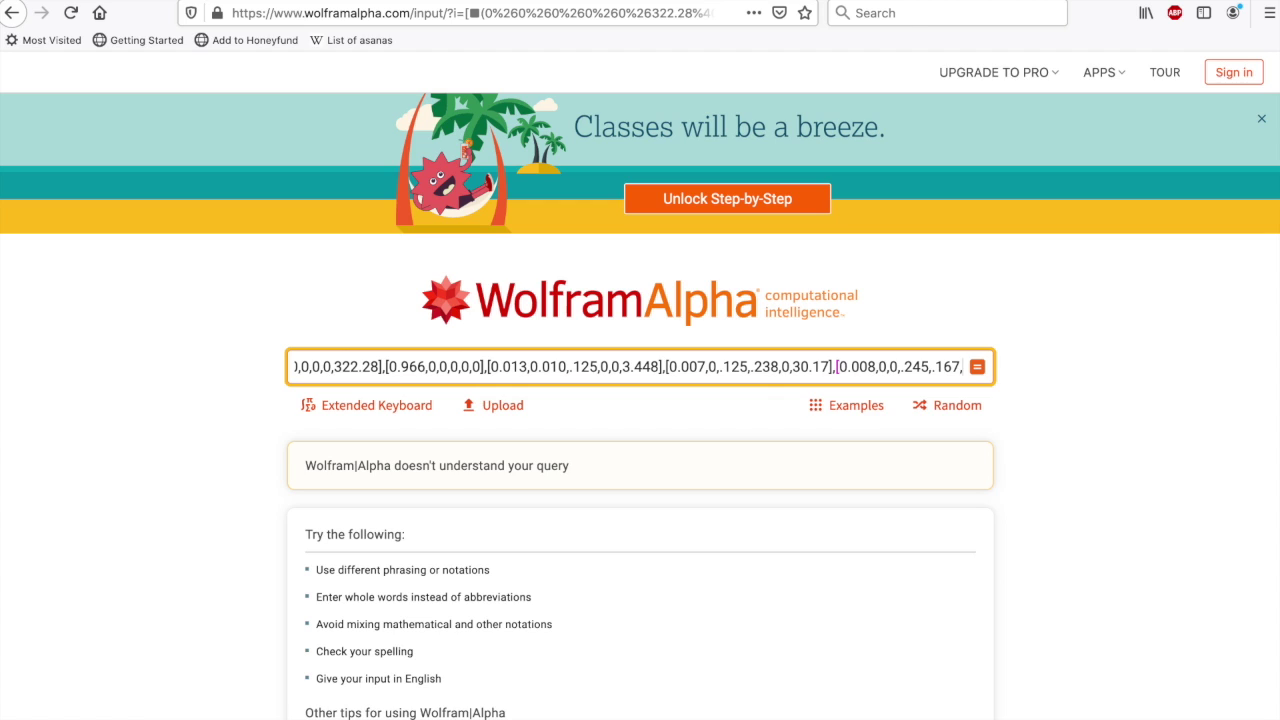
text(.862])
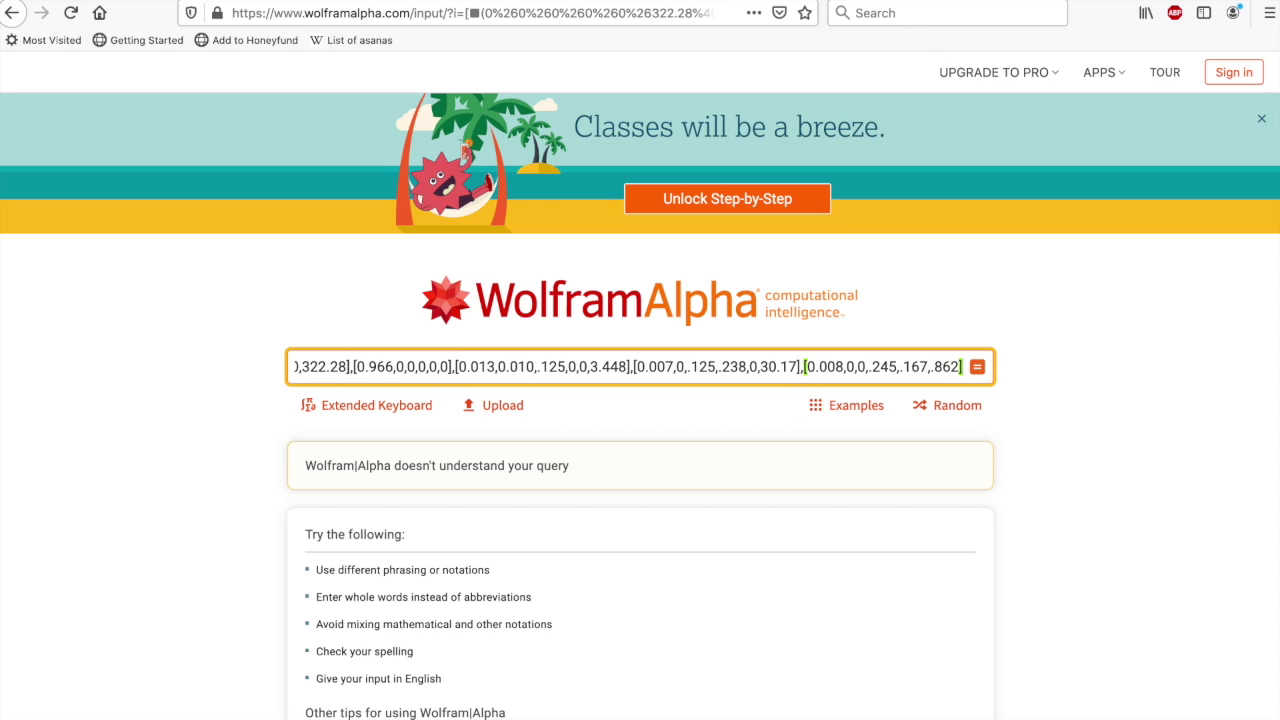
text(,)
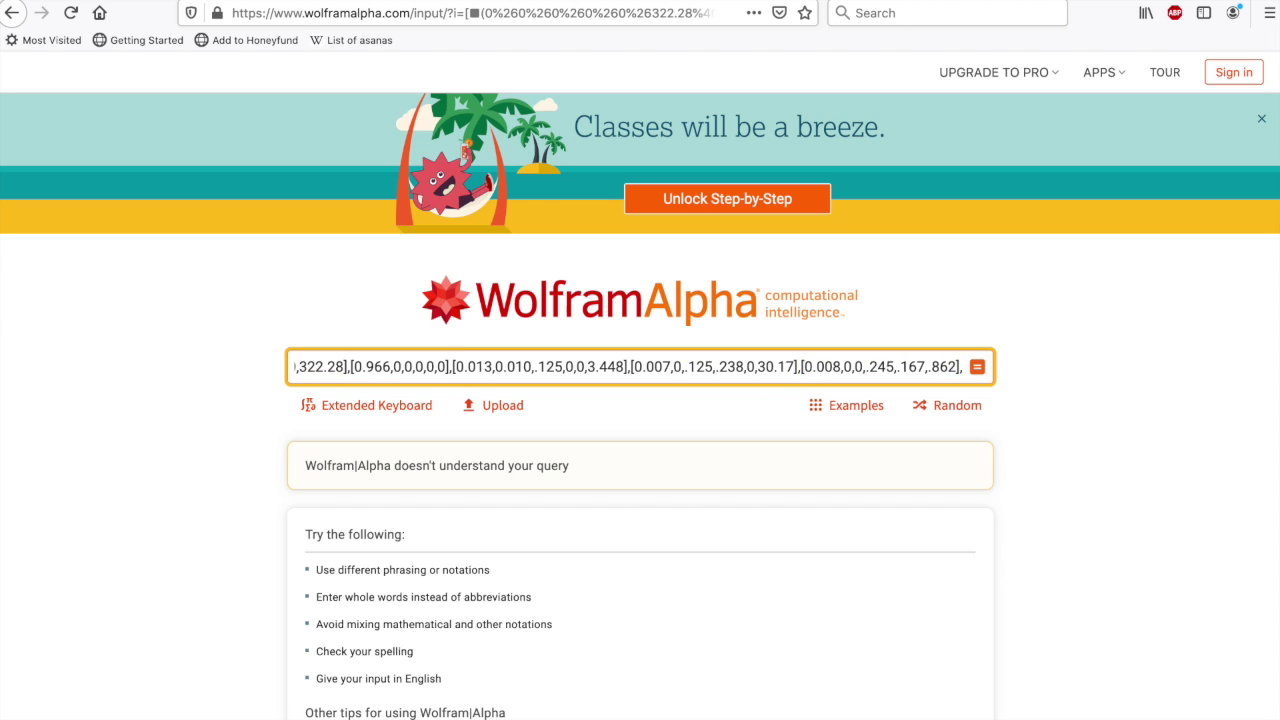
text([)
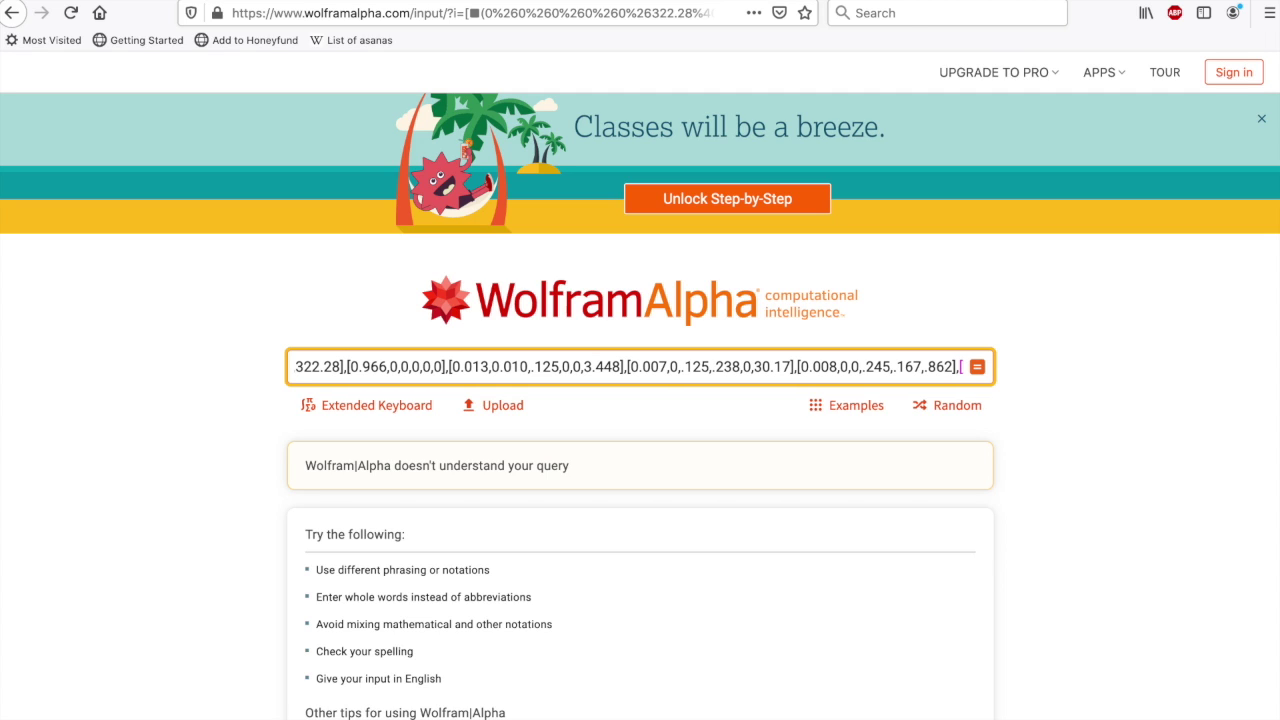
text(0,0,0)
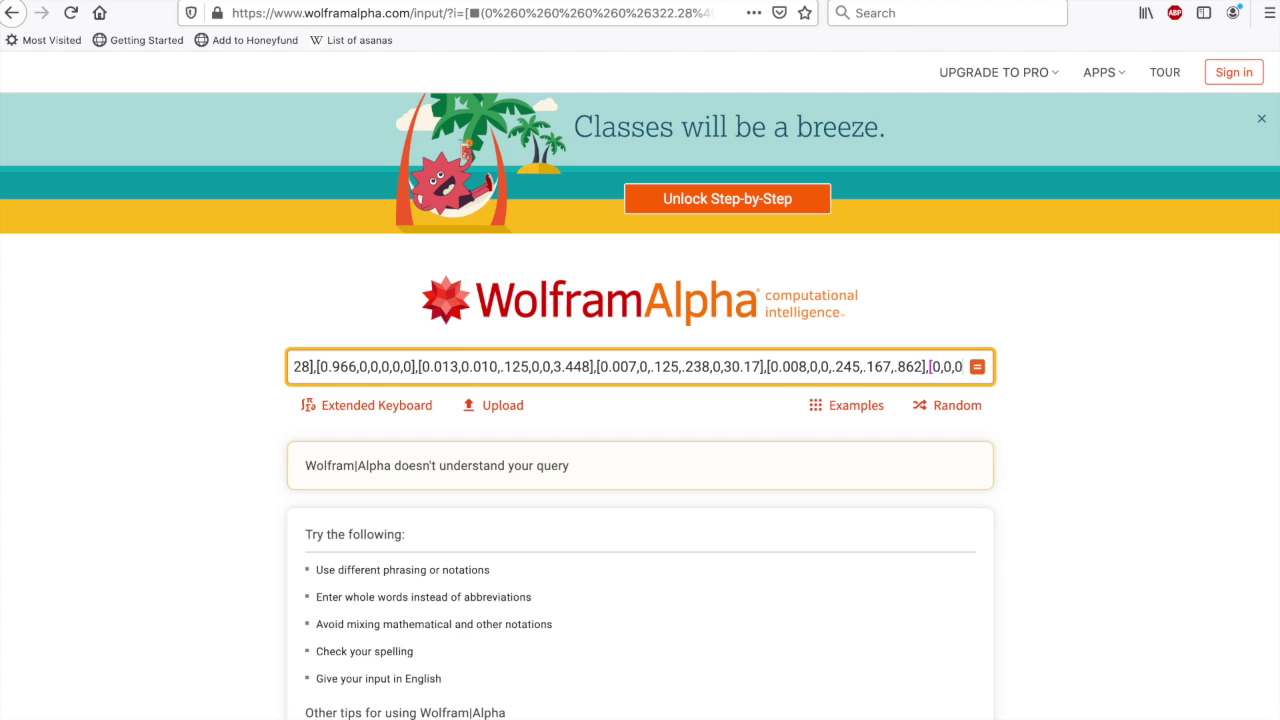
text(,.023,)
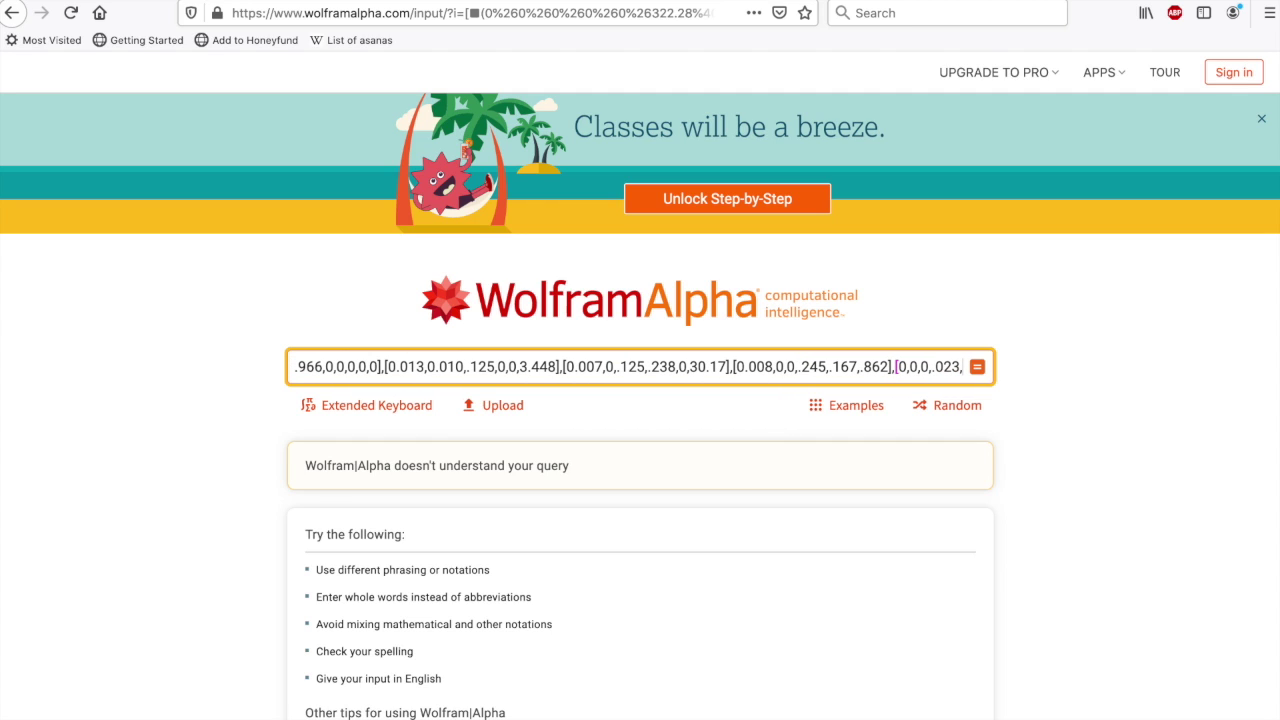
text(.75)
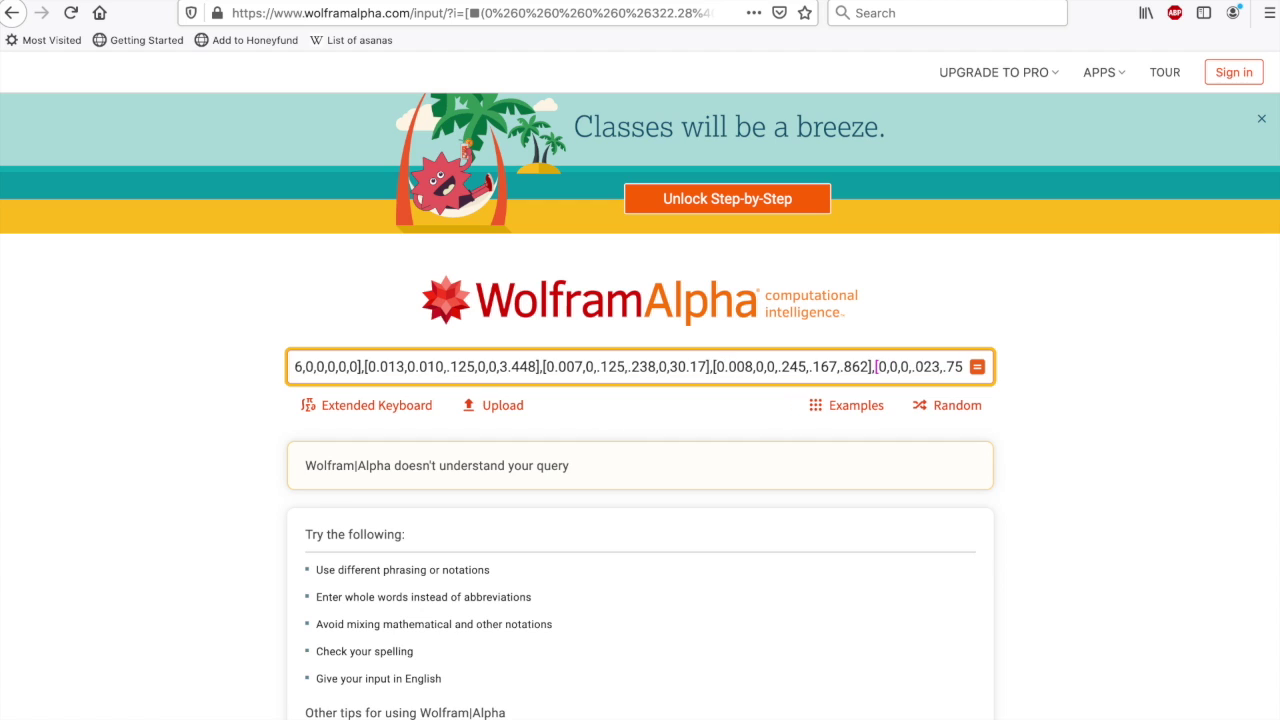
text(0,)
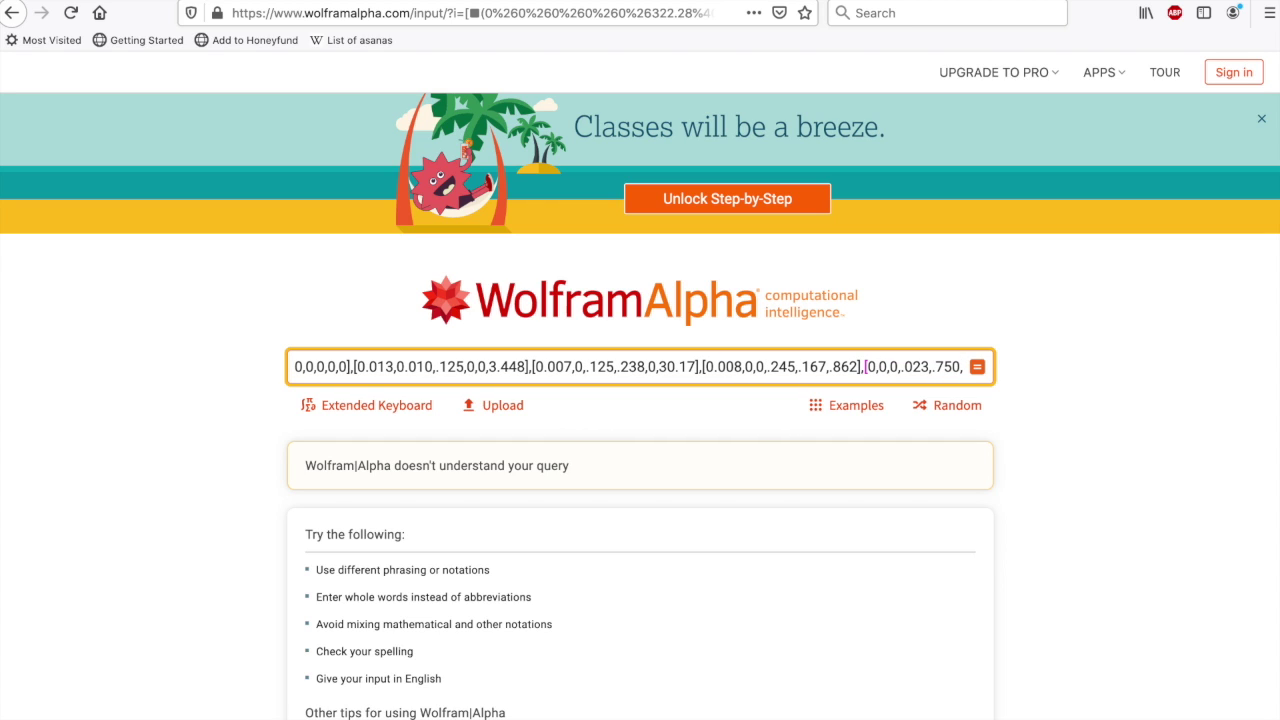
text(0)
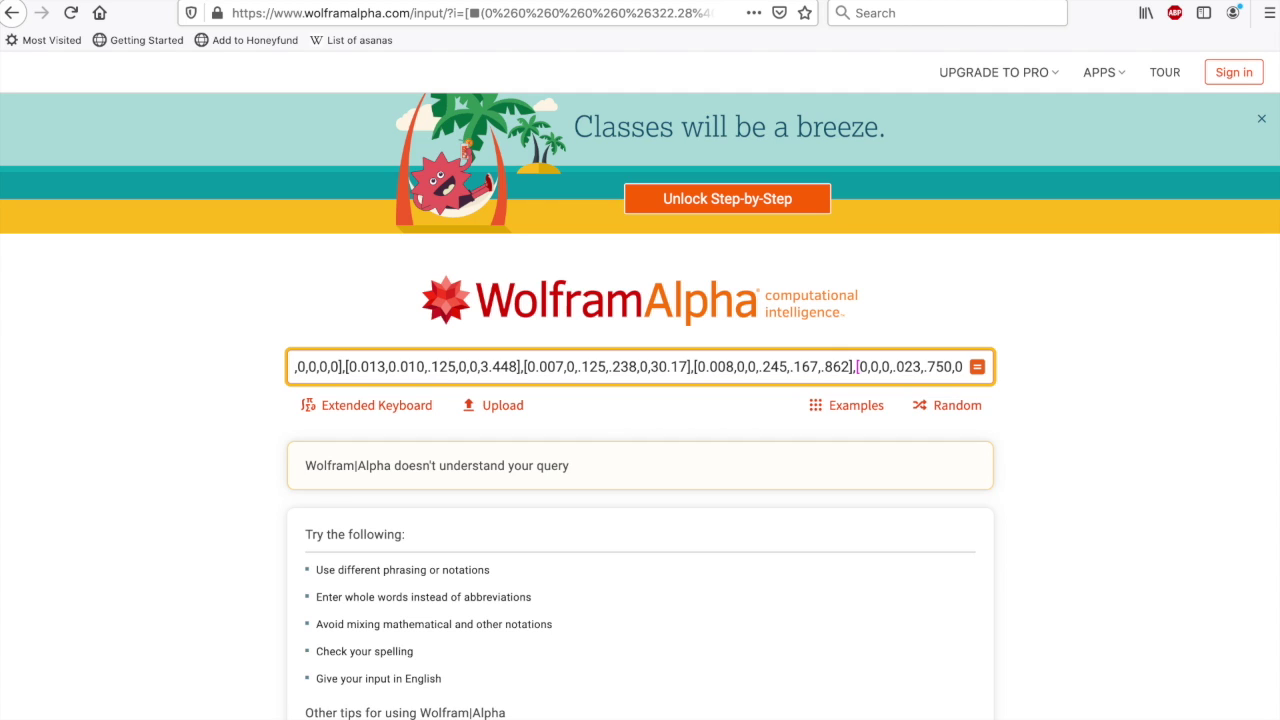
text(]])
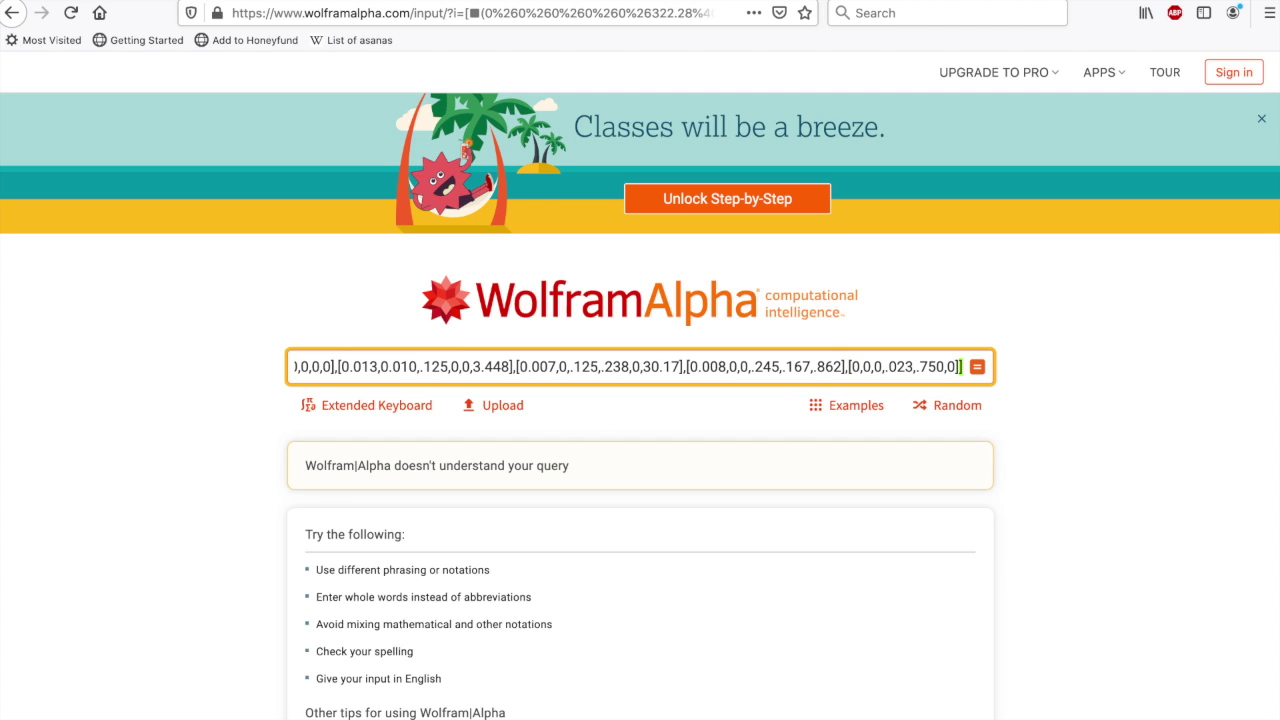
key(Return)
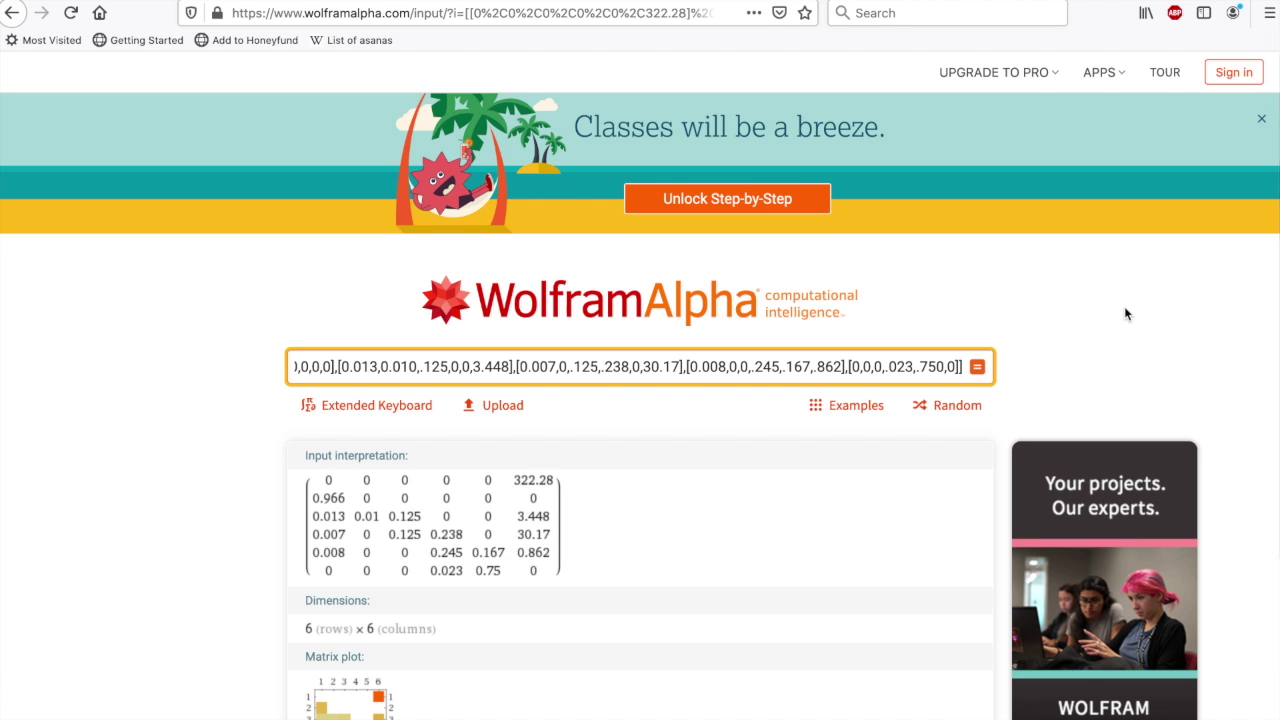
- Scroll the results to the eigenvalues, dominant λ1 ≈ 2.32183, and the eigenvectors
scroll(1125, 308, down, 2)
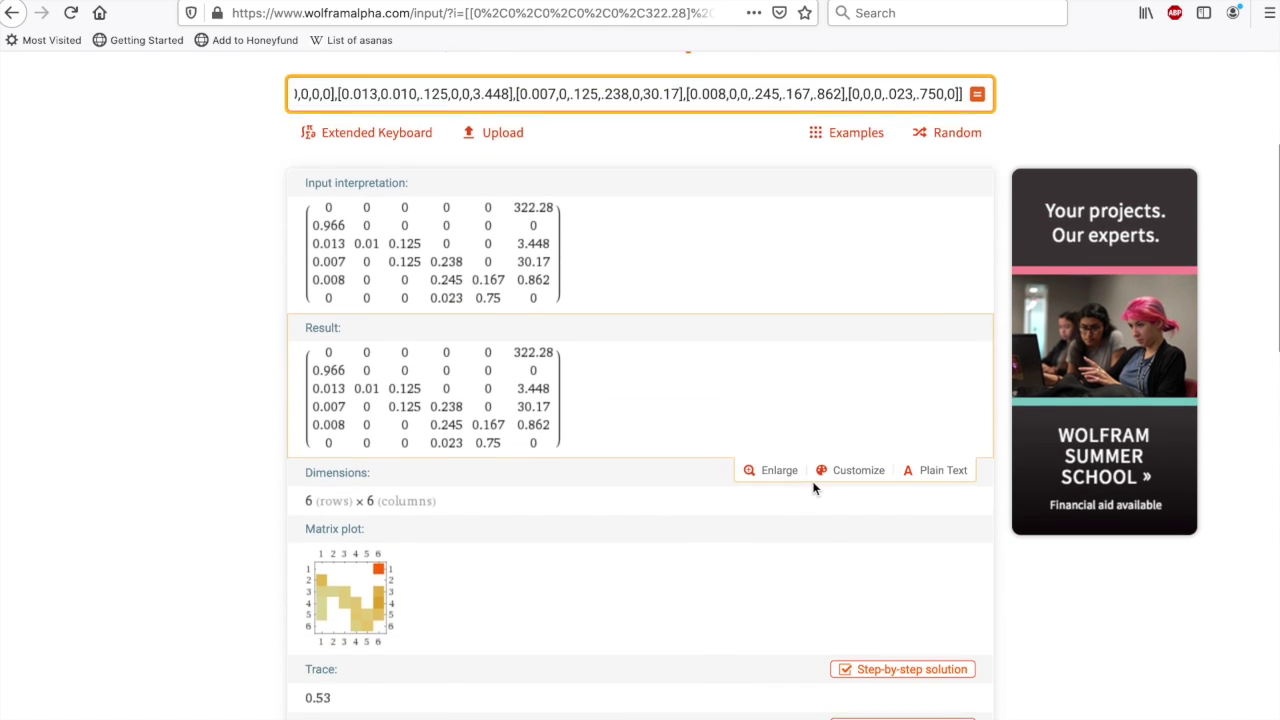
scroll(813, 488, down, 4)
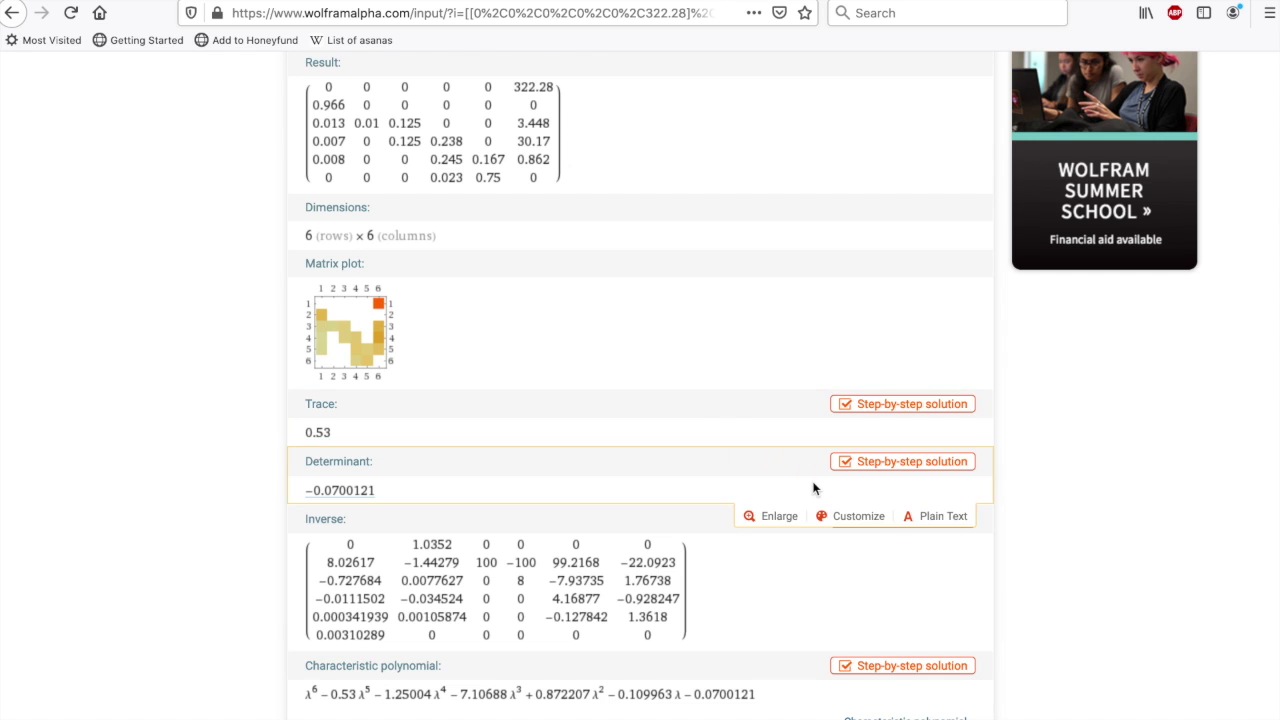
scroll(813, 488, down, 3)
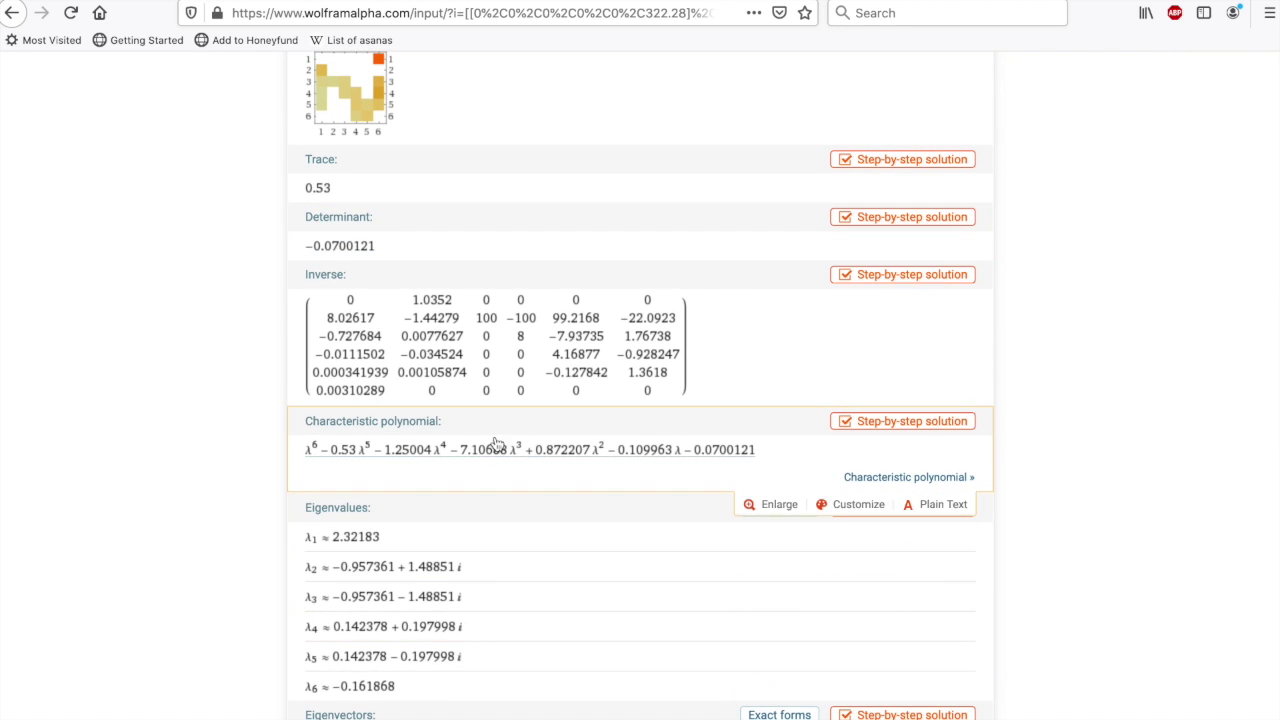
scroll(208, 548, down, 2)
scroll(208, 554, down, 1)
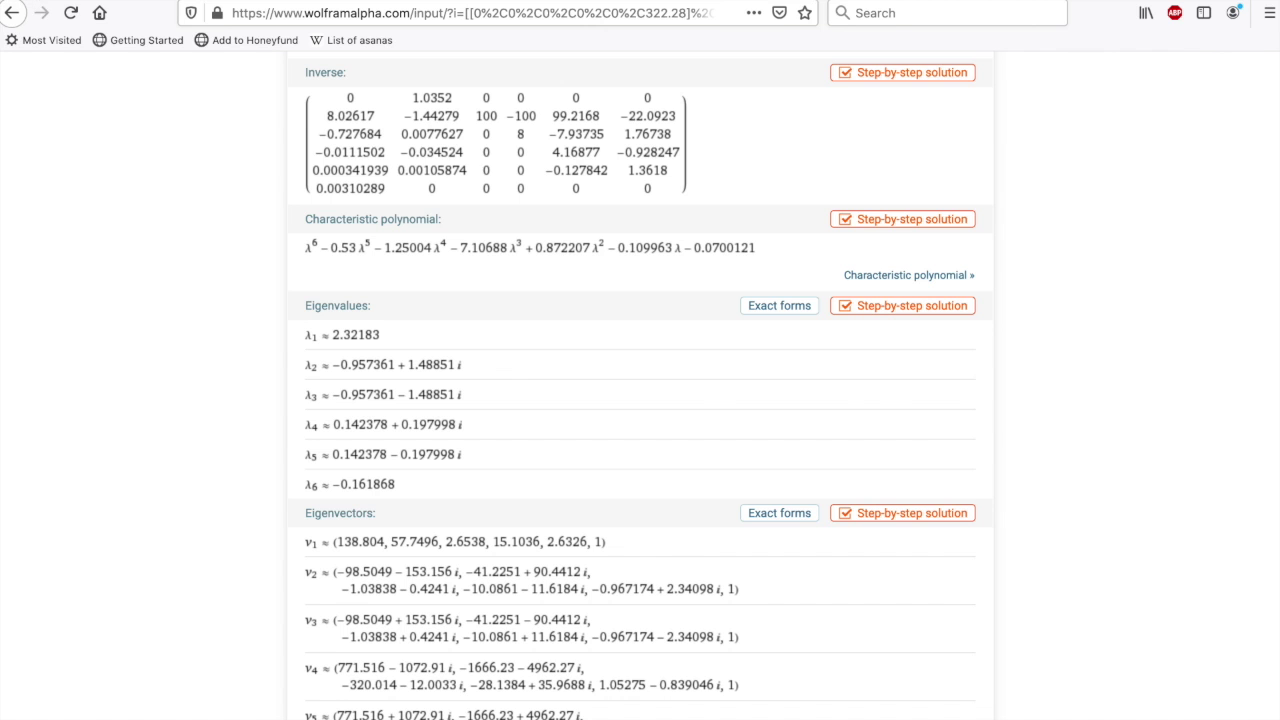
key(super+m)
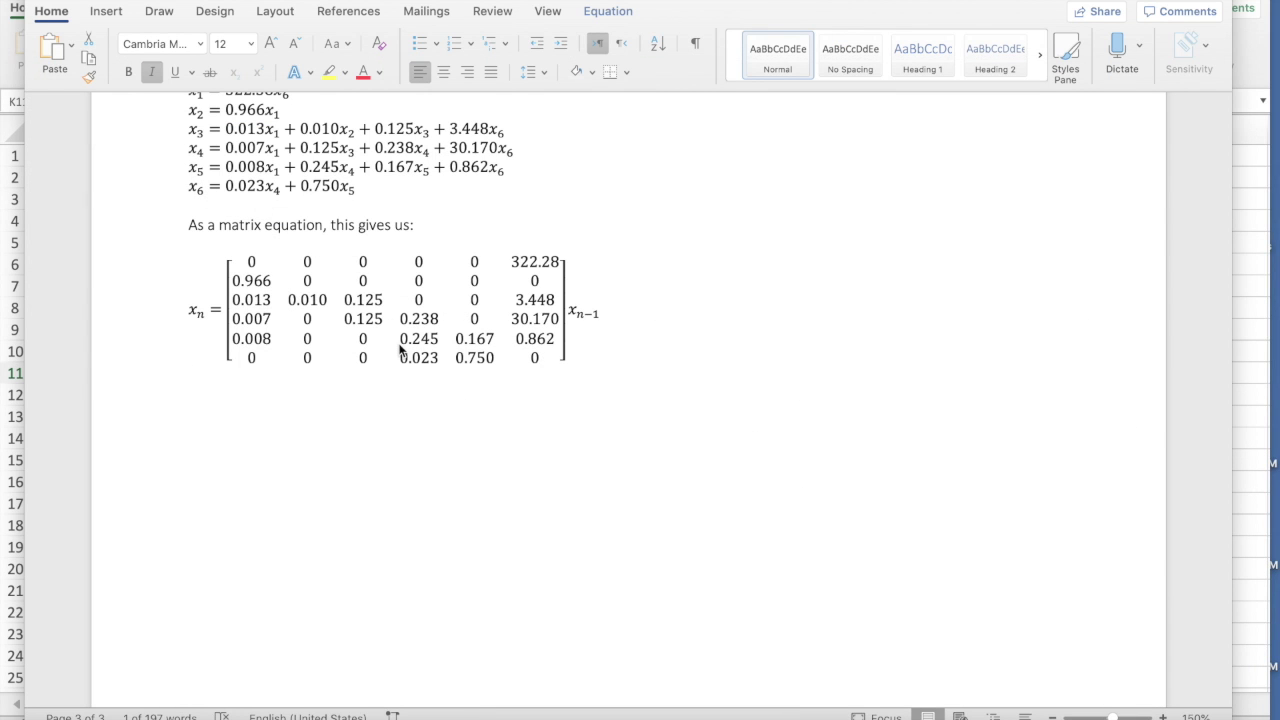
- Glance over the Word matrix equation, then return to the Excel stage-transition workbook
scroll(399, 347, down, 3)
scroll(399, 347, up, 5)
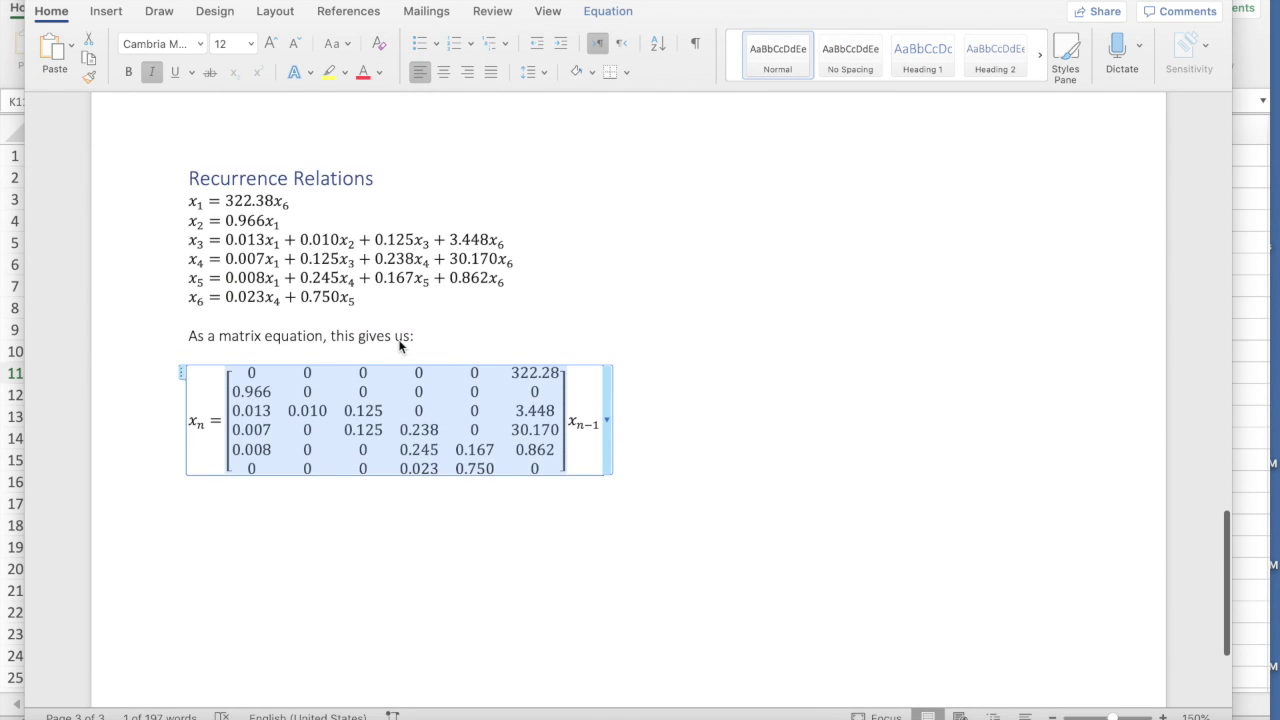
click(8, 47)
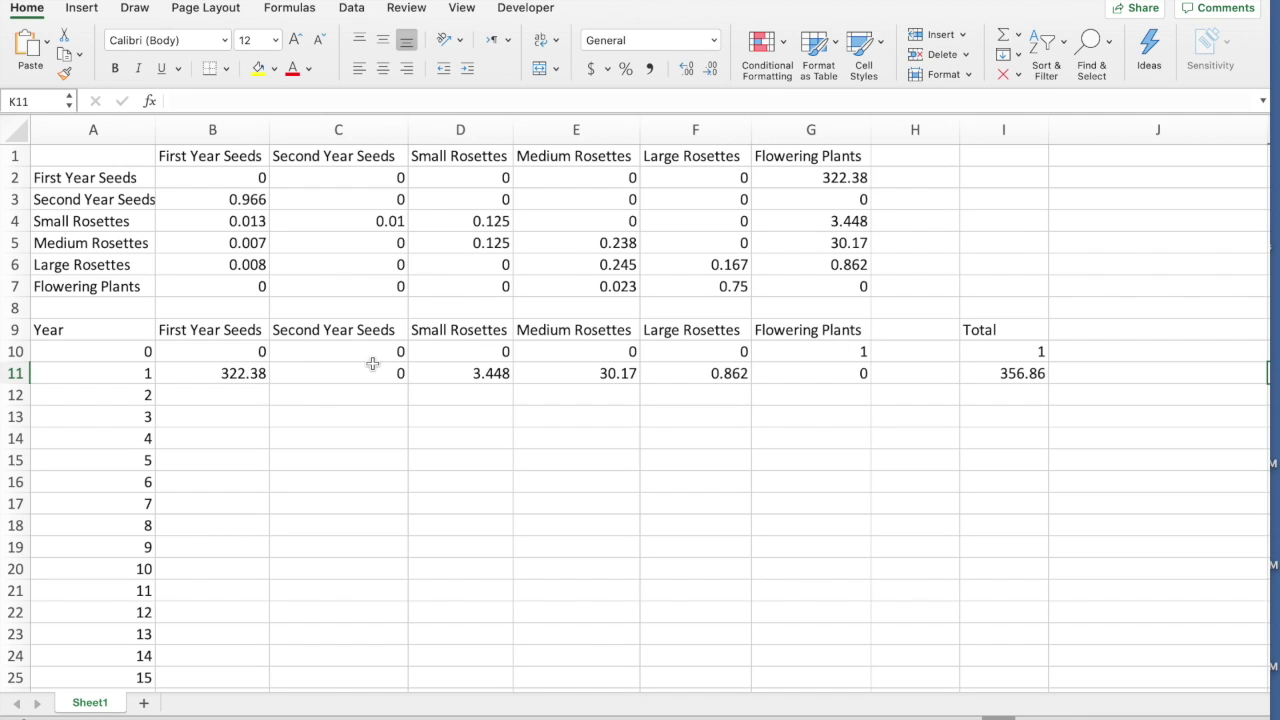
click(238, 376)
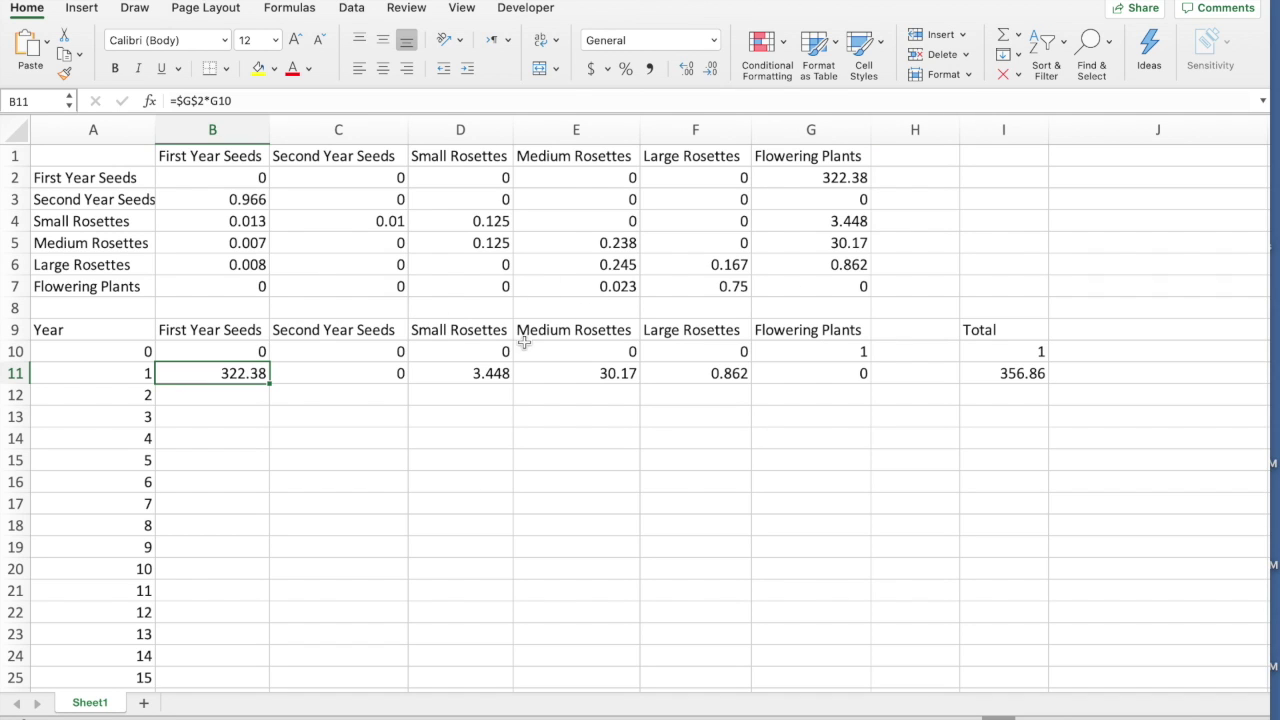
- Enter =$B$4*B10+$C$4*C10+$D$4*D10+$G$4*G10 in D11 for year-1 Small Rosettes
click(492, 376)
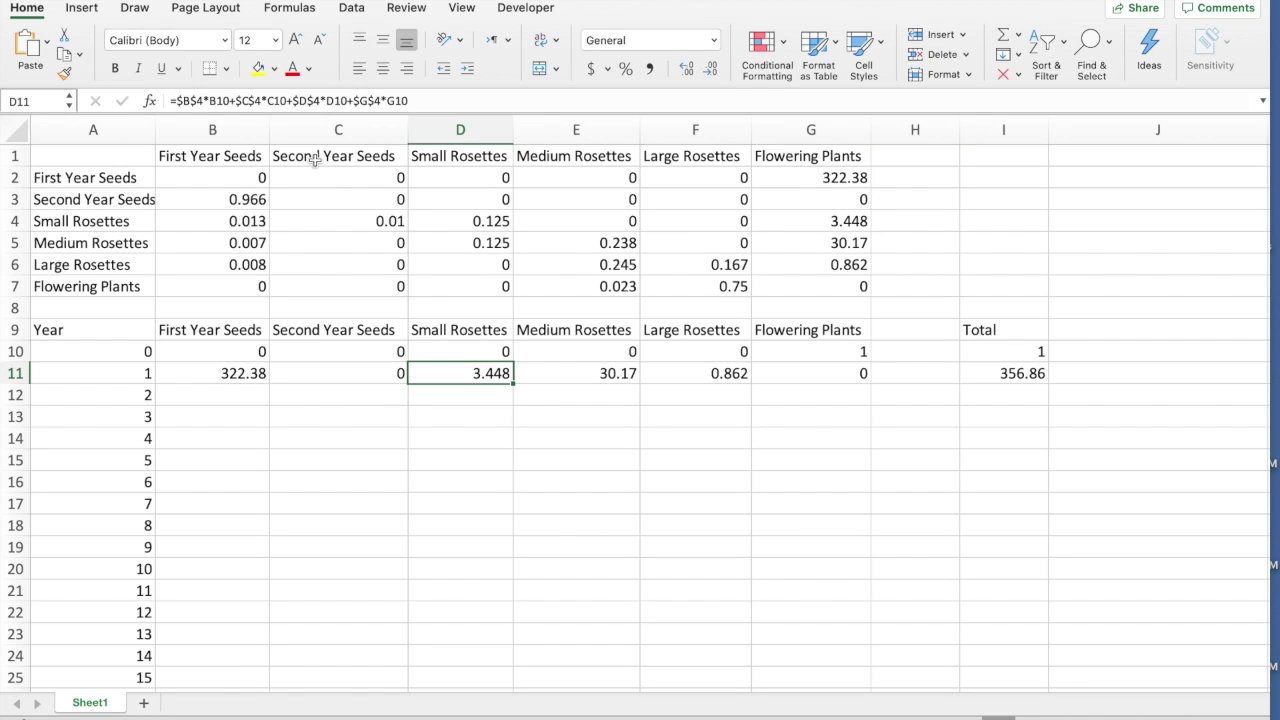
click(419, 102)
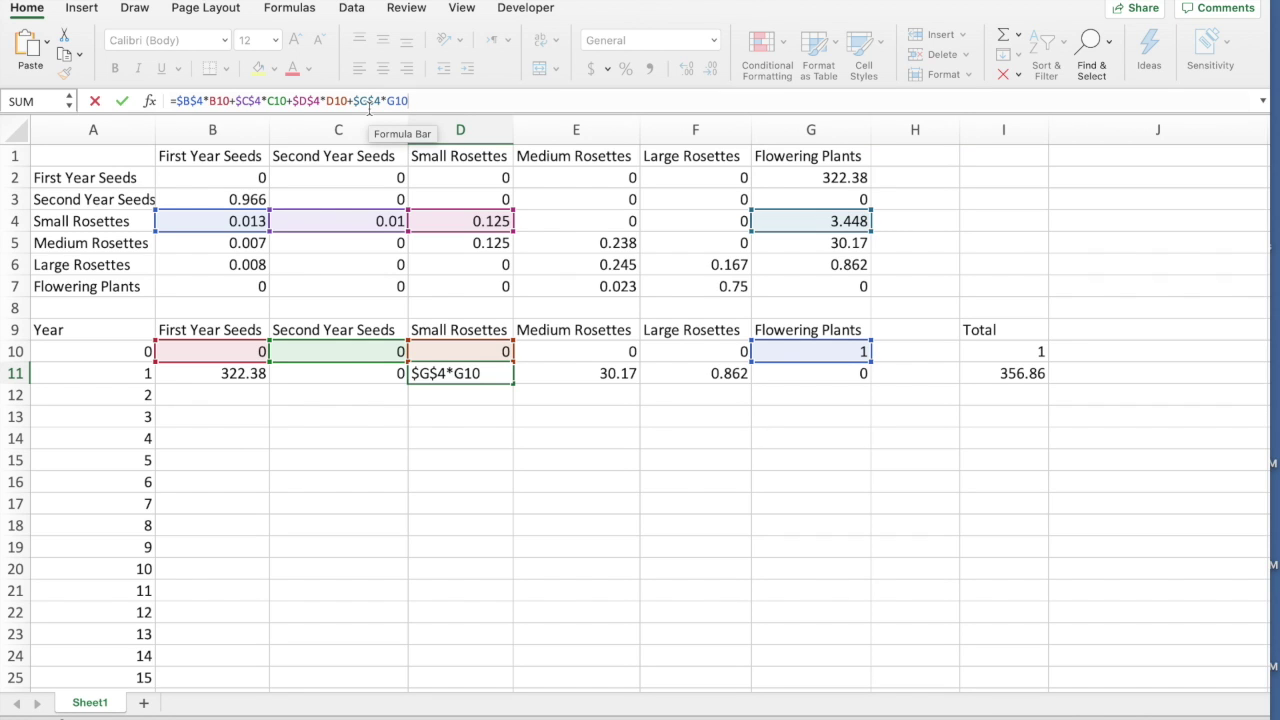
key(Return)
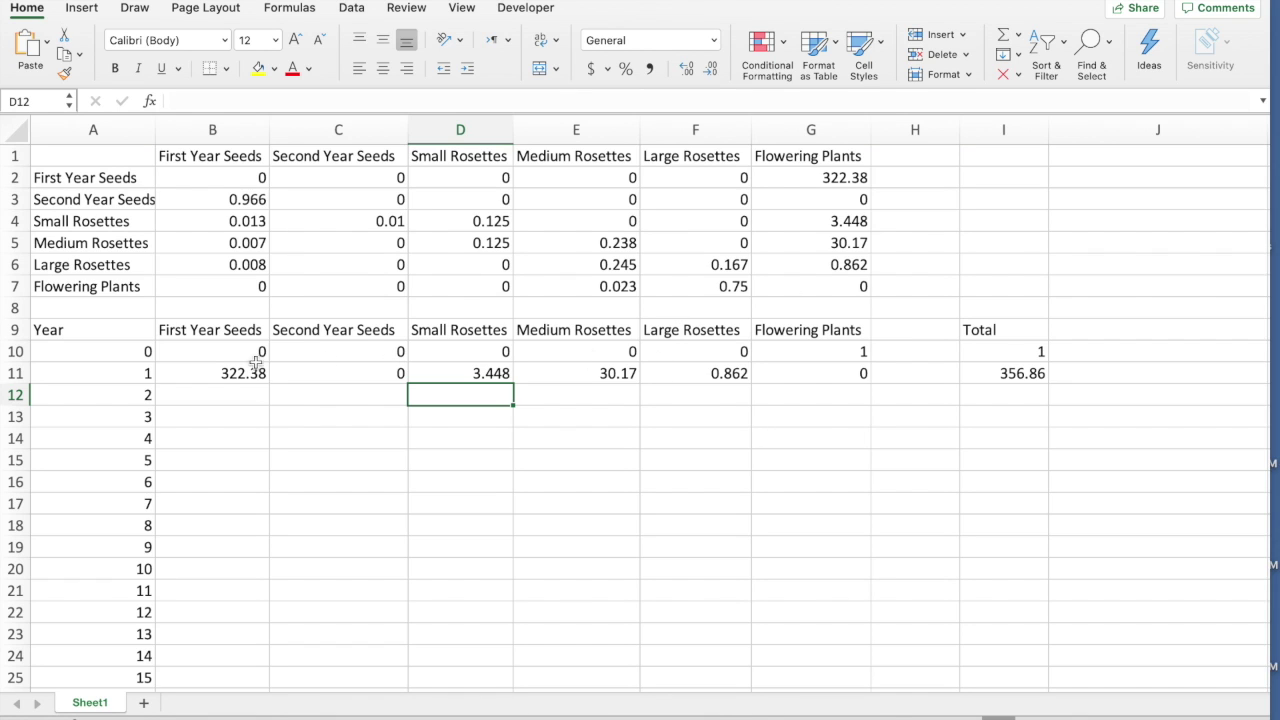
- Fill the B11:I11 stage and Total formulas down through row 110
drag(213, 373, 1035, 540)
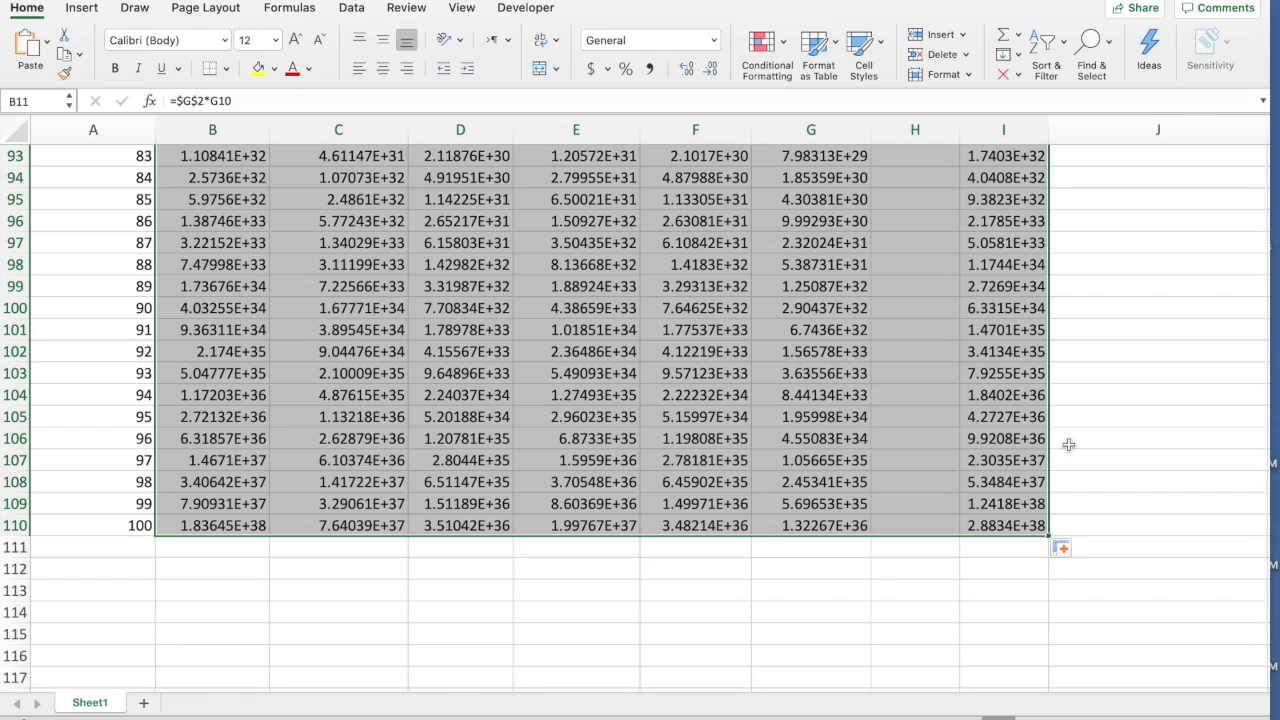
scroll(1068, 444, up, 20)
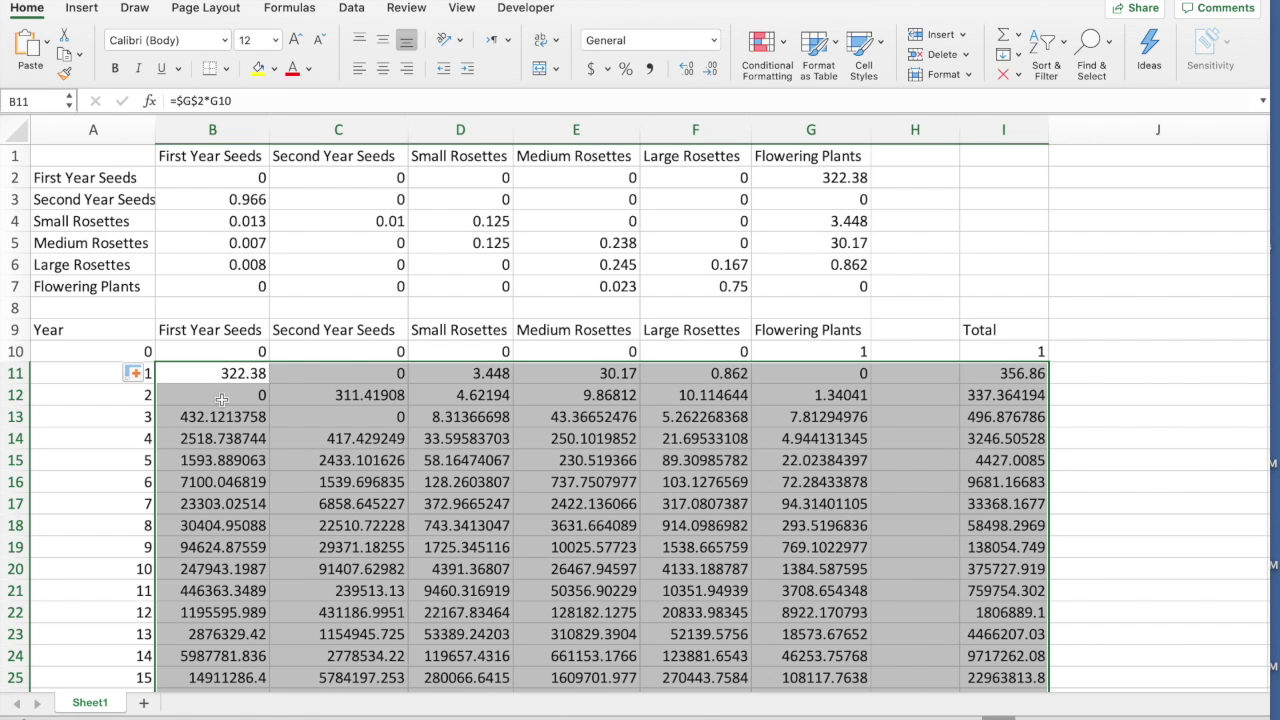
click(103, 393)
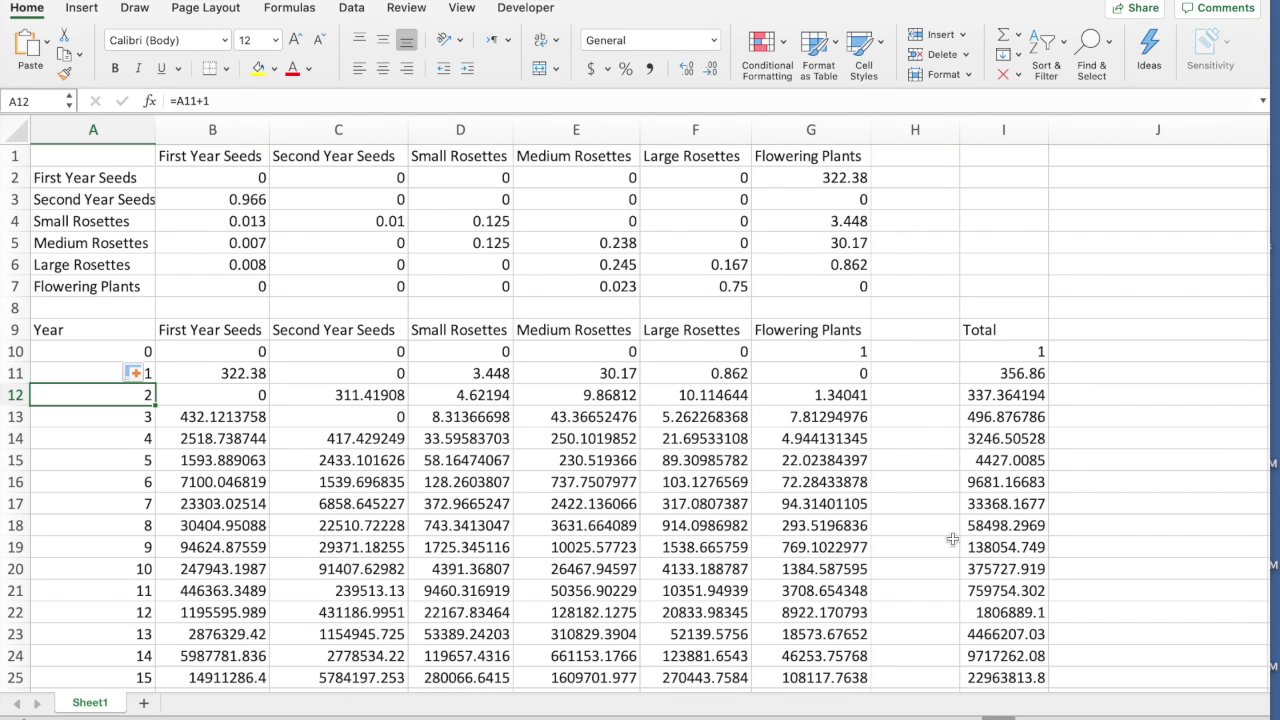
scroll(995, 535, right, 10)
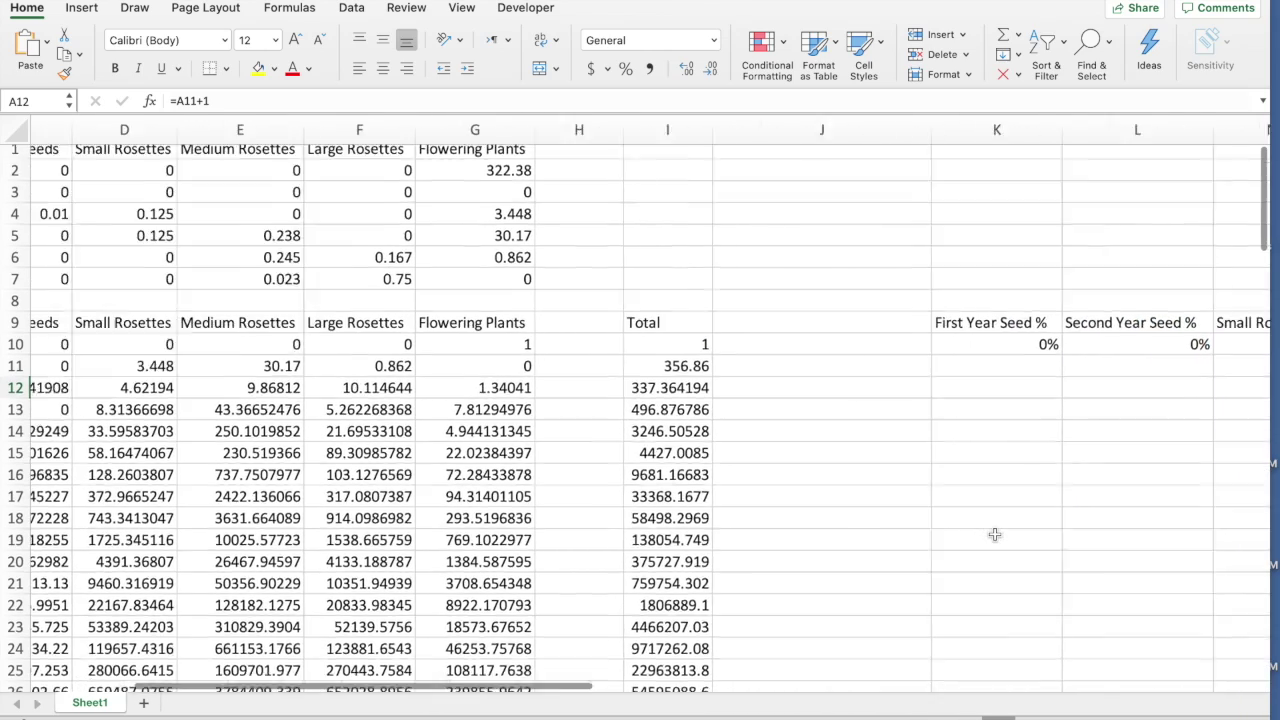
scroll(995, 535, right, 5)
scroll(995, 535, down, 1)
- Fill the K–P stage-percentage formulas down to row 110 and check year-1 First Year Seed %
scroll(995, 535, left, 2)
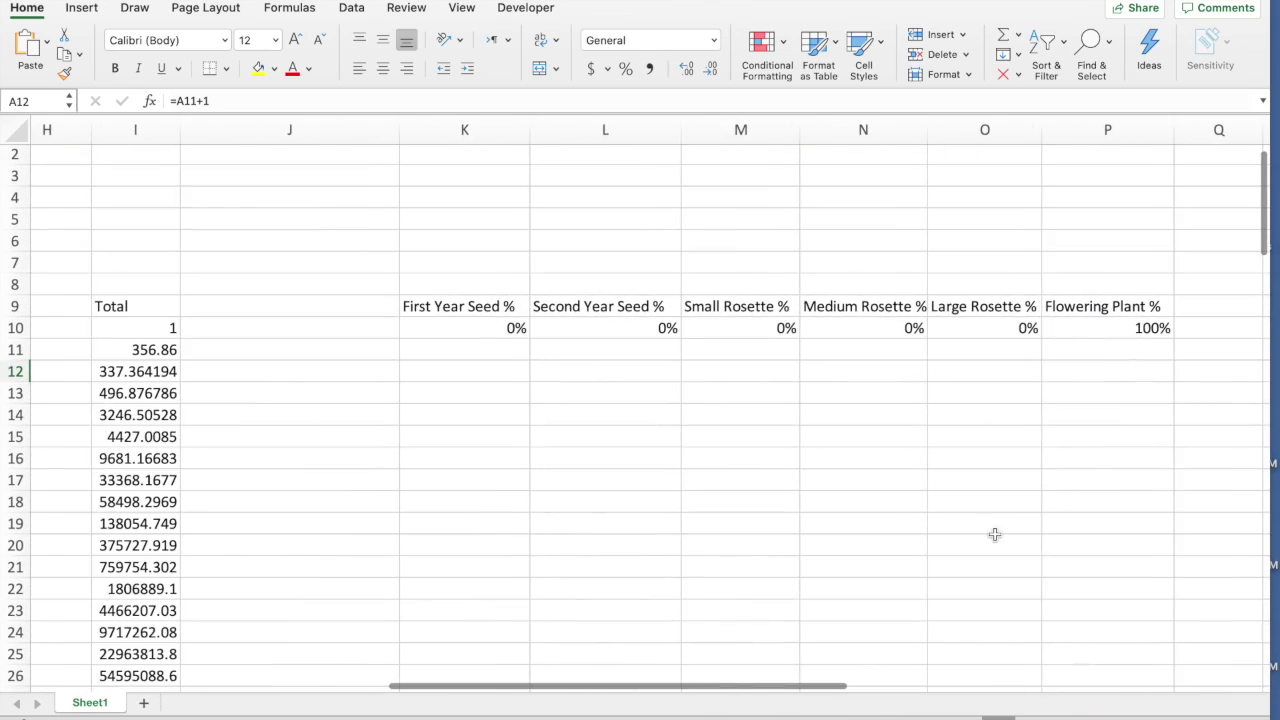
drag(493, 328, 1137, 661)
scroll(1085, 497, up, 20)
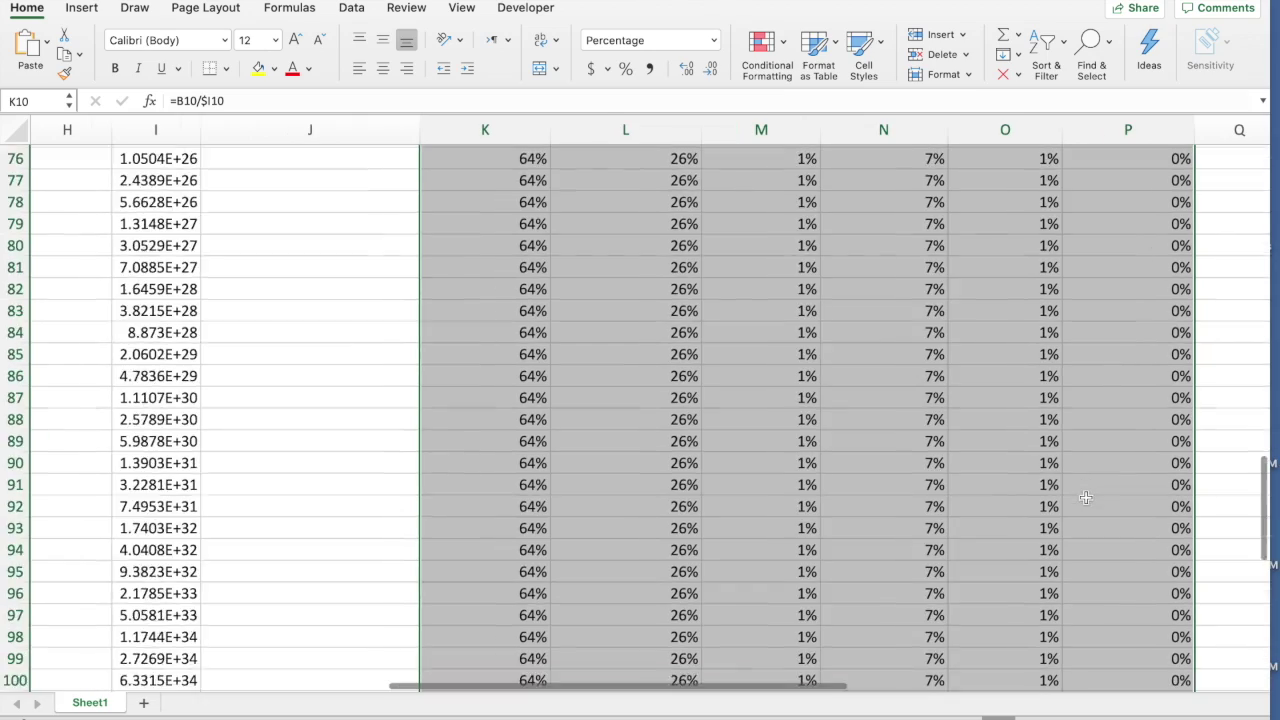
scroll(1085, 497, left, 2)
scroll(1085, 497, up, 4)
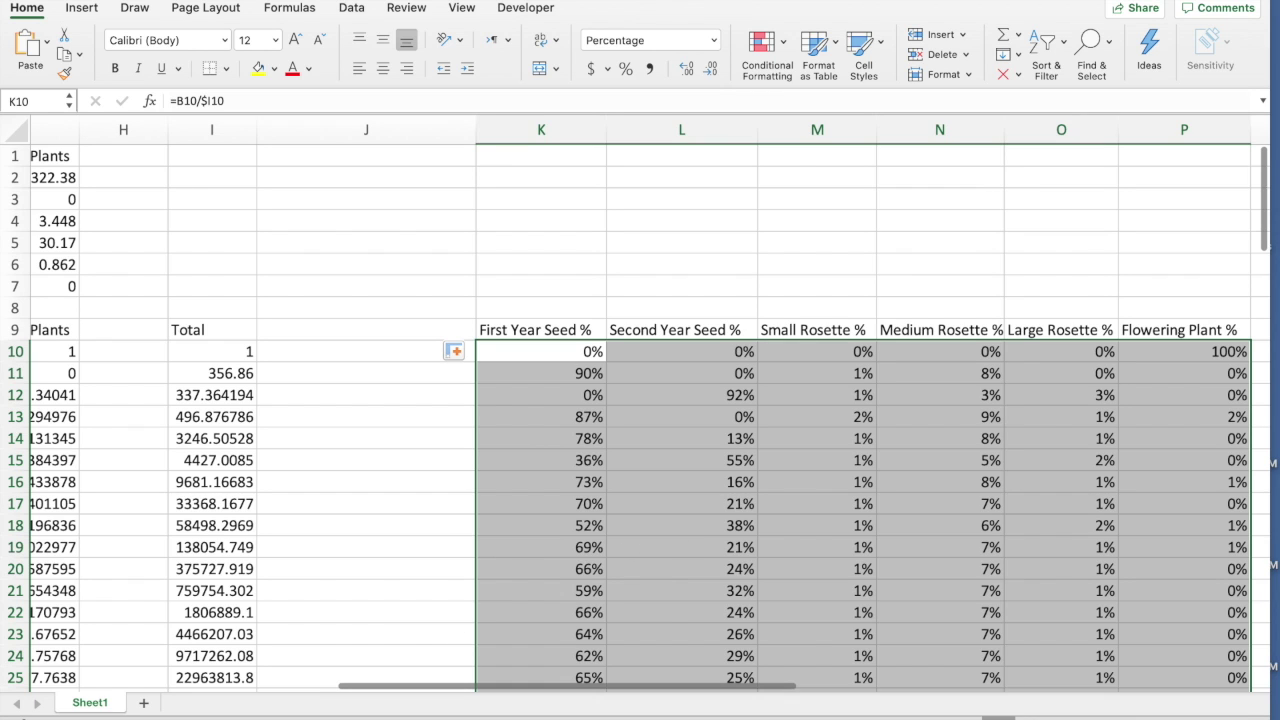
click(572, 373)
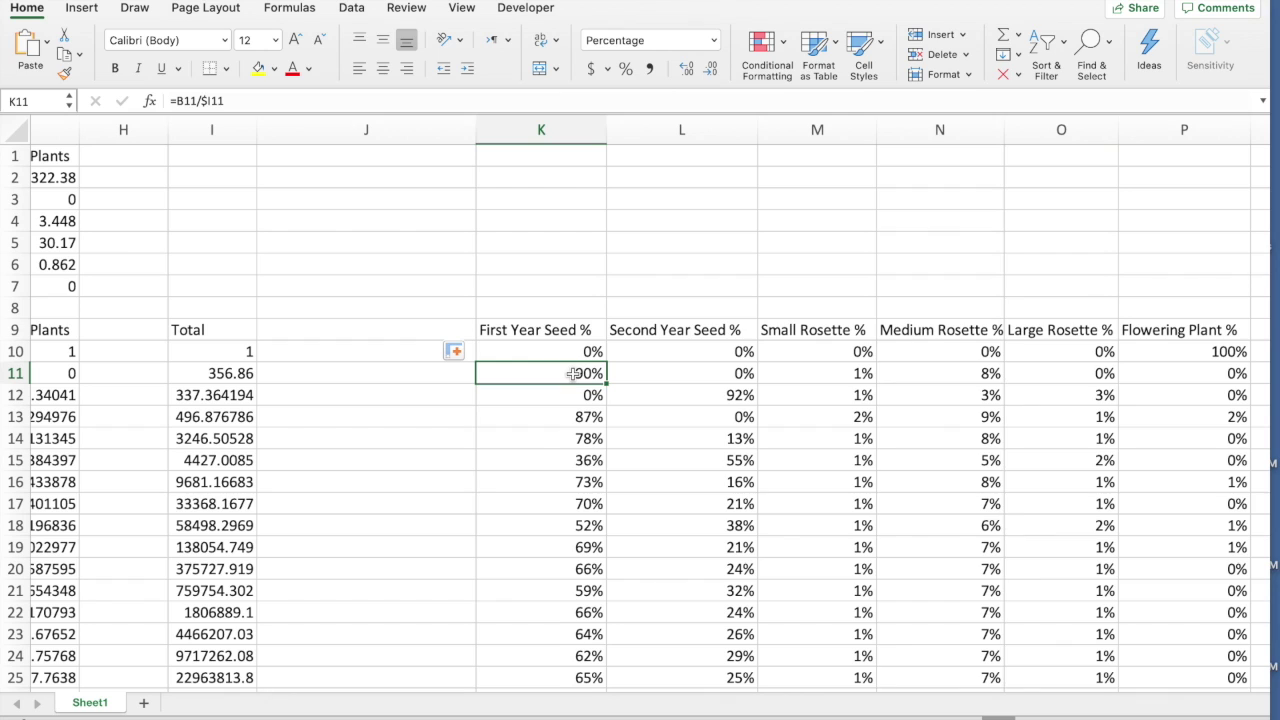
click(1193, 379)
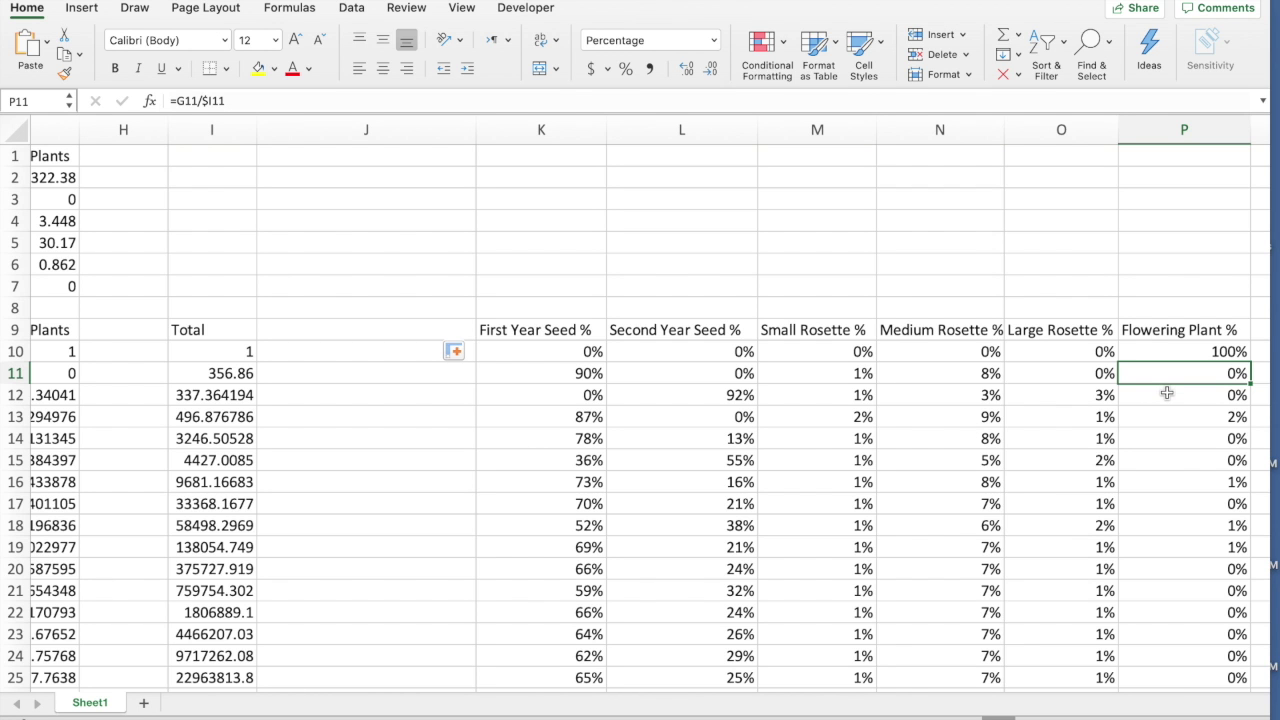
scroll(1143, 441, down, 8)
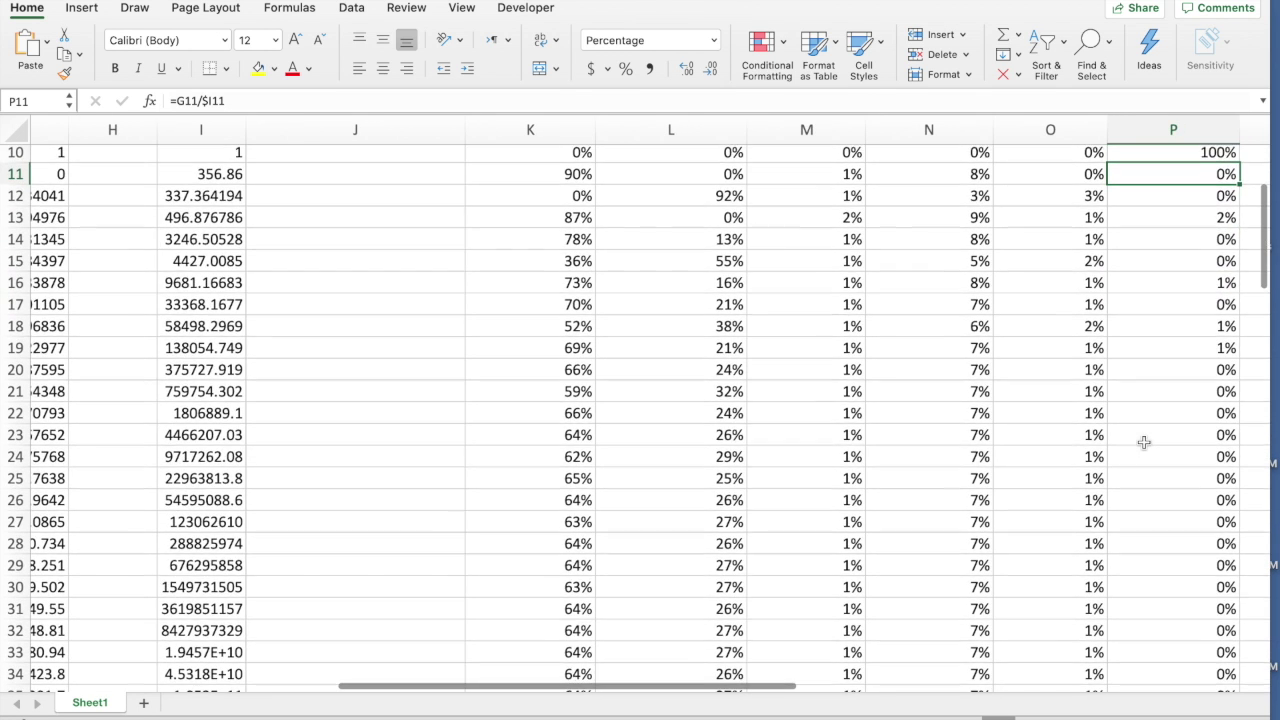
scroll(1143, 441, down, 20)
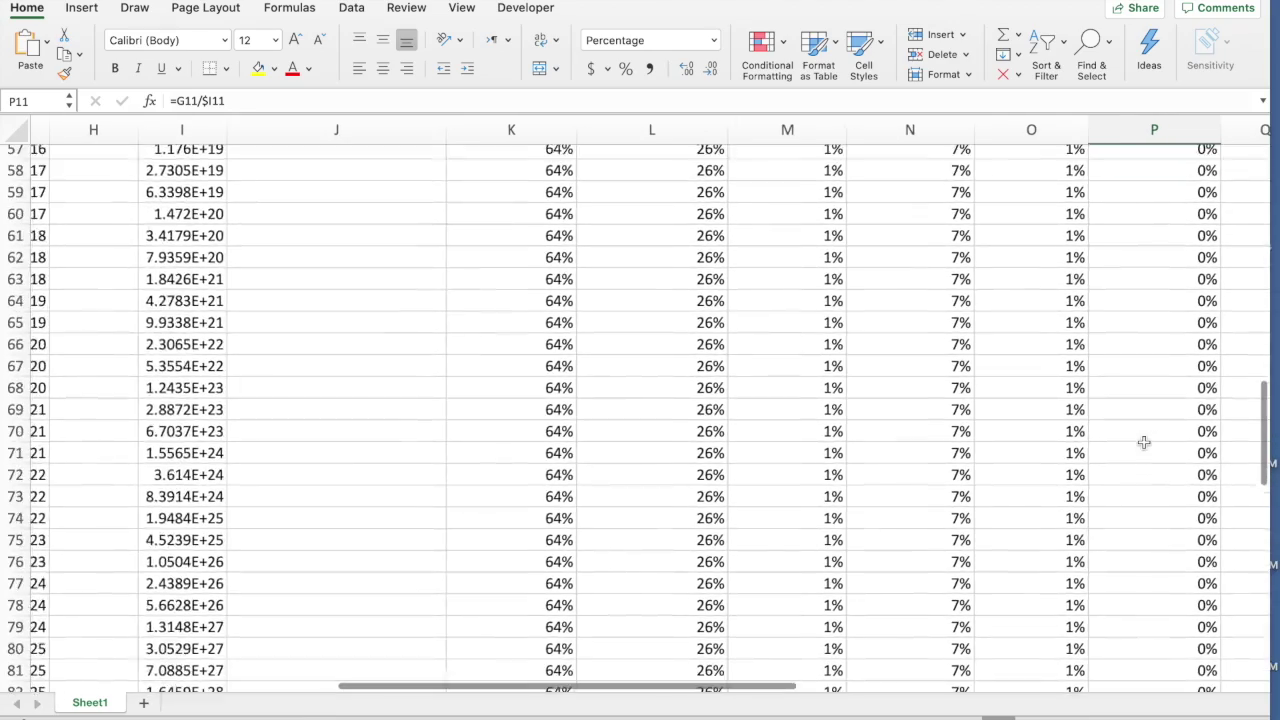
scroll(1143, 442, down, 5)
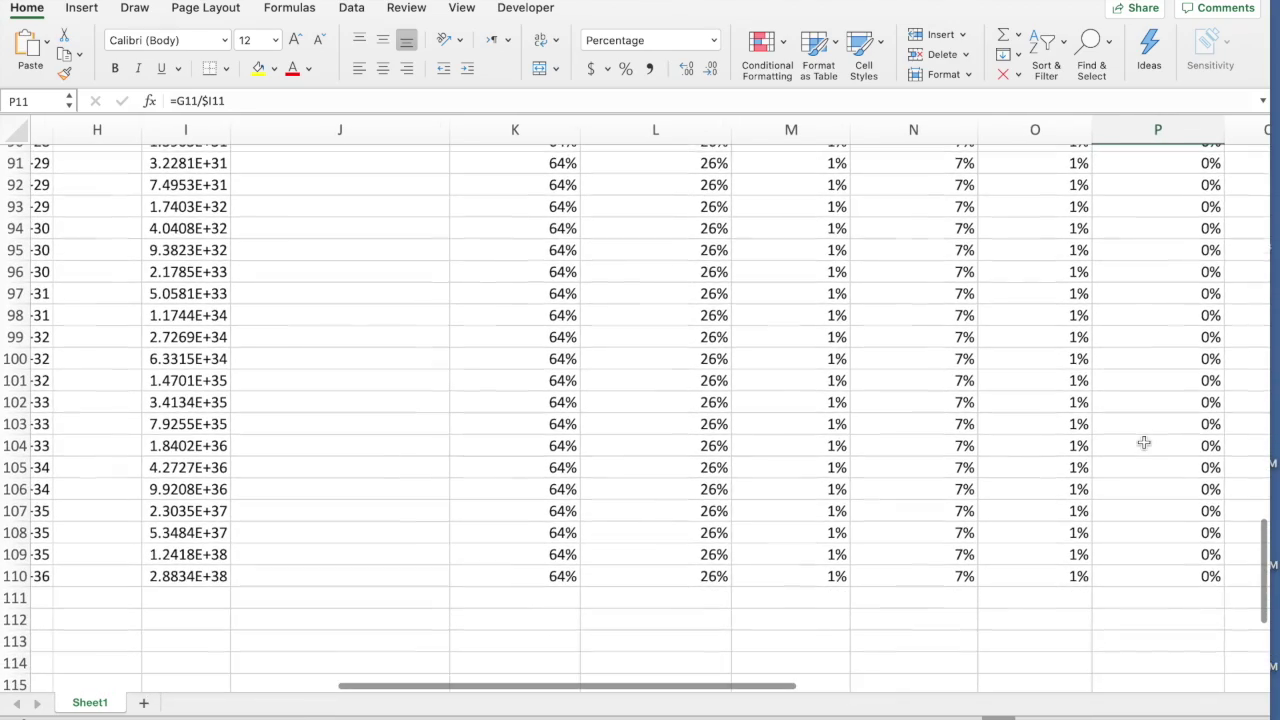
scroll(1143, 442, up, 20)
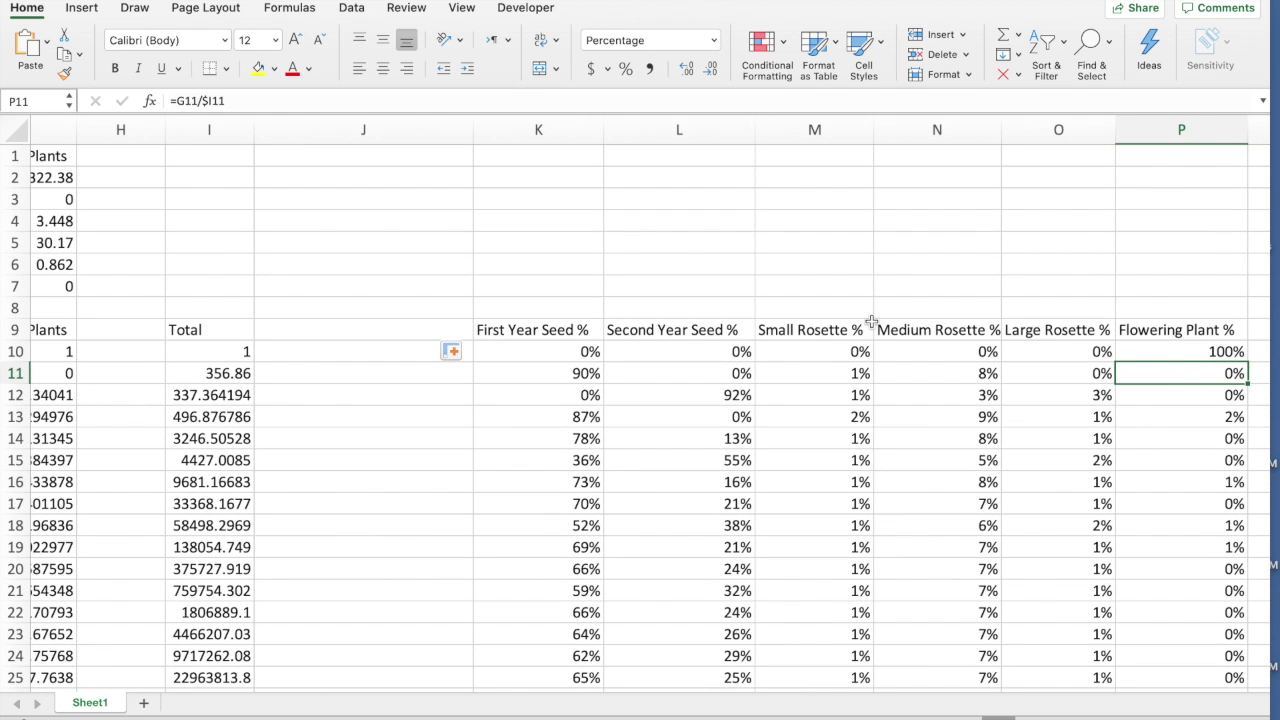
drag(512, 352, 691, 200)
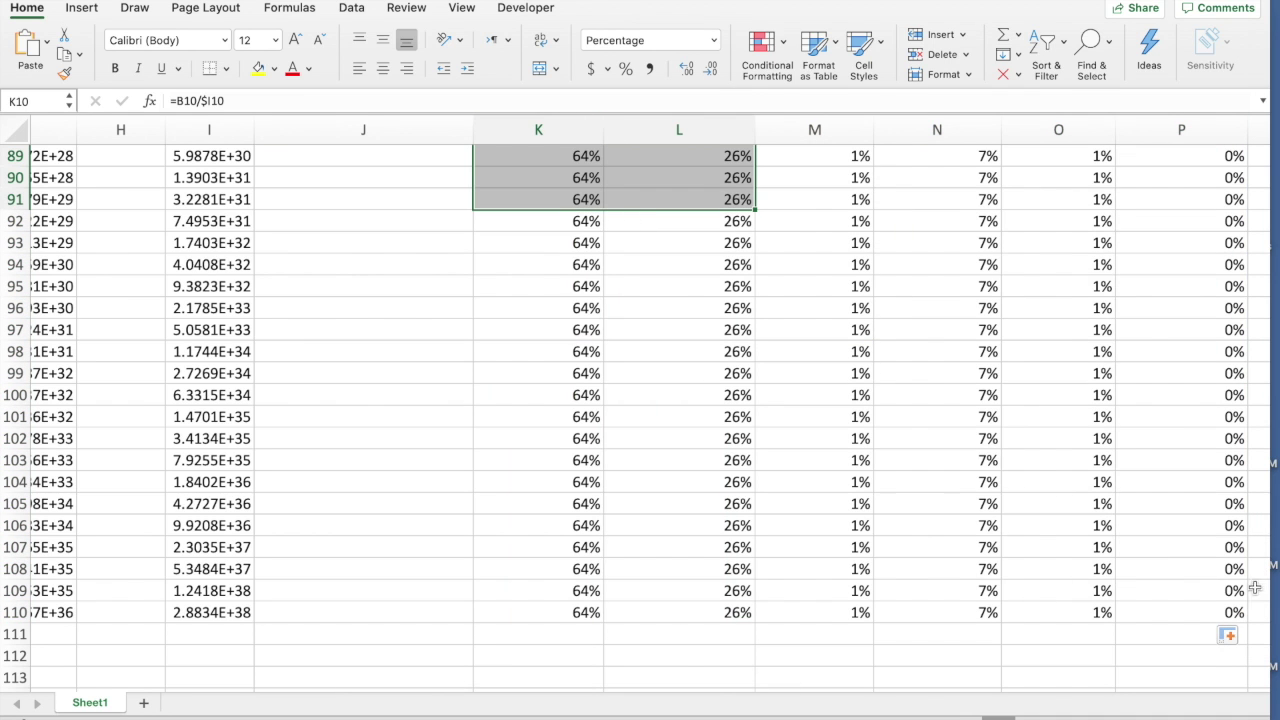
drag(1232, 612, 402, 357)
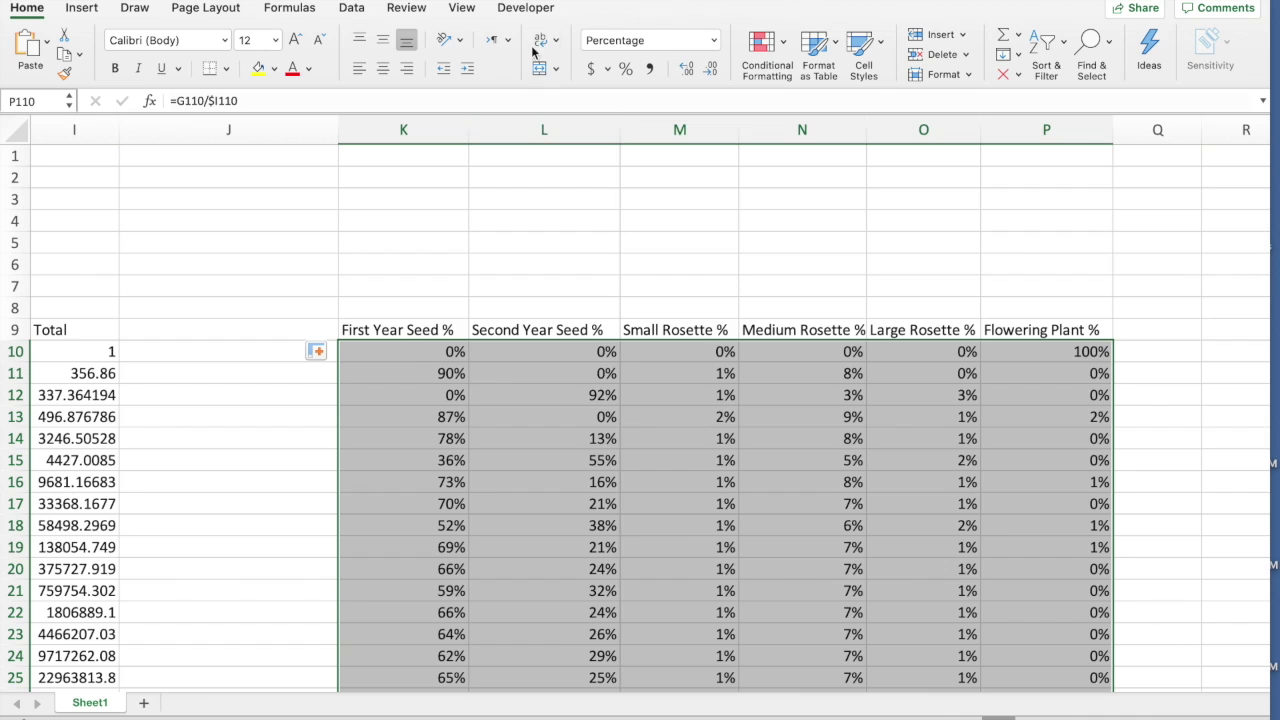
click(686, 70)
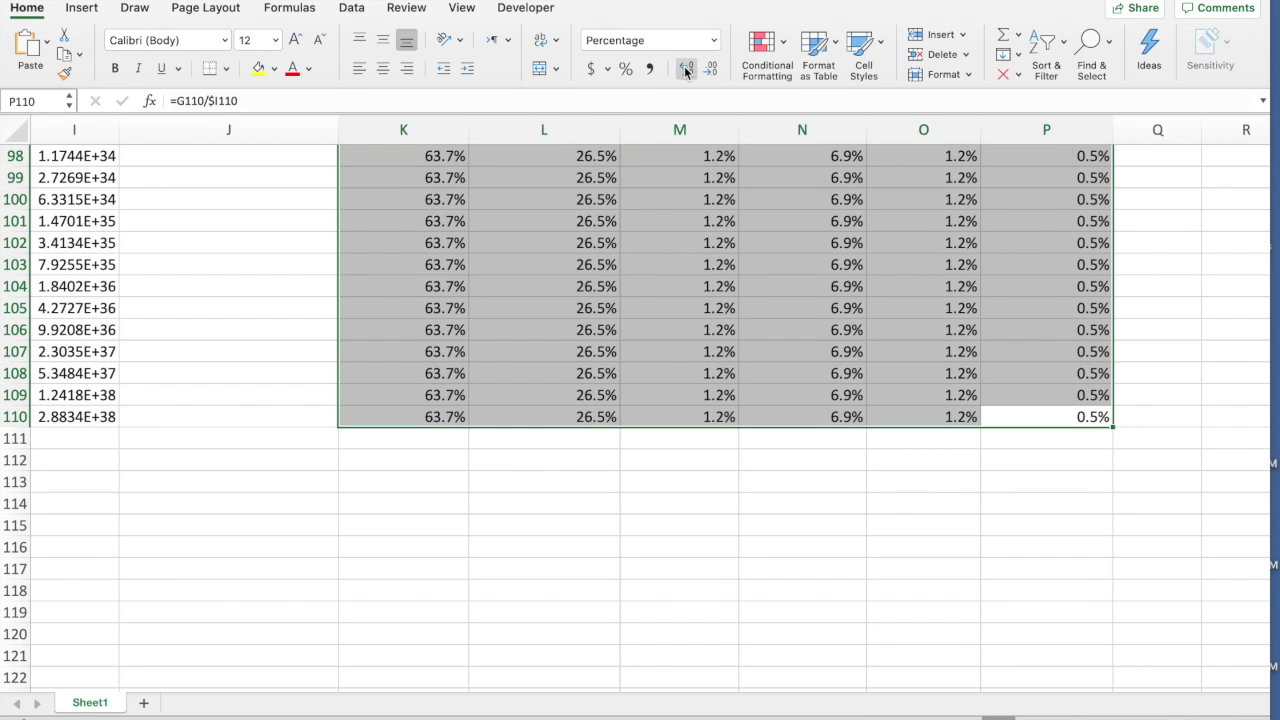
scroll(720, 312, up, 10)
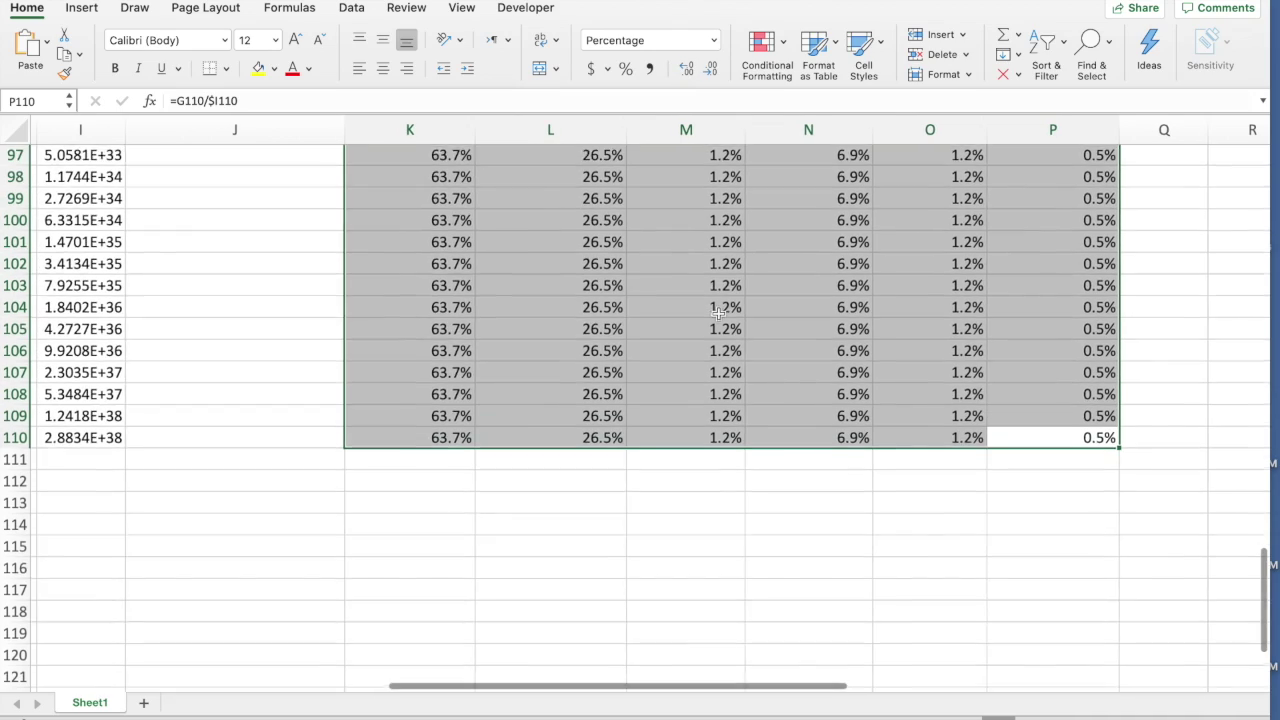
scroll(718, 313, up, 10)
scroll(765, 231, down, 4)
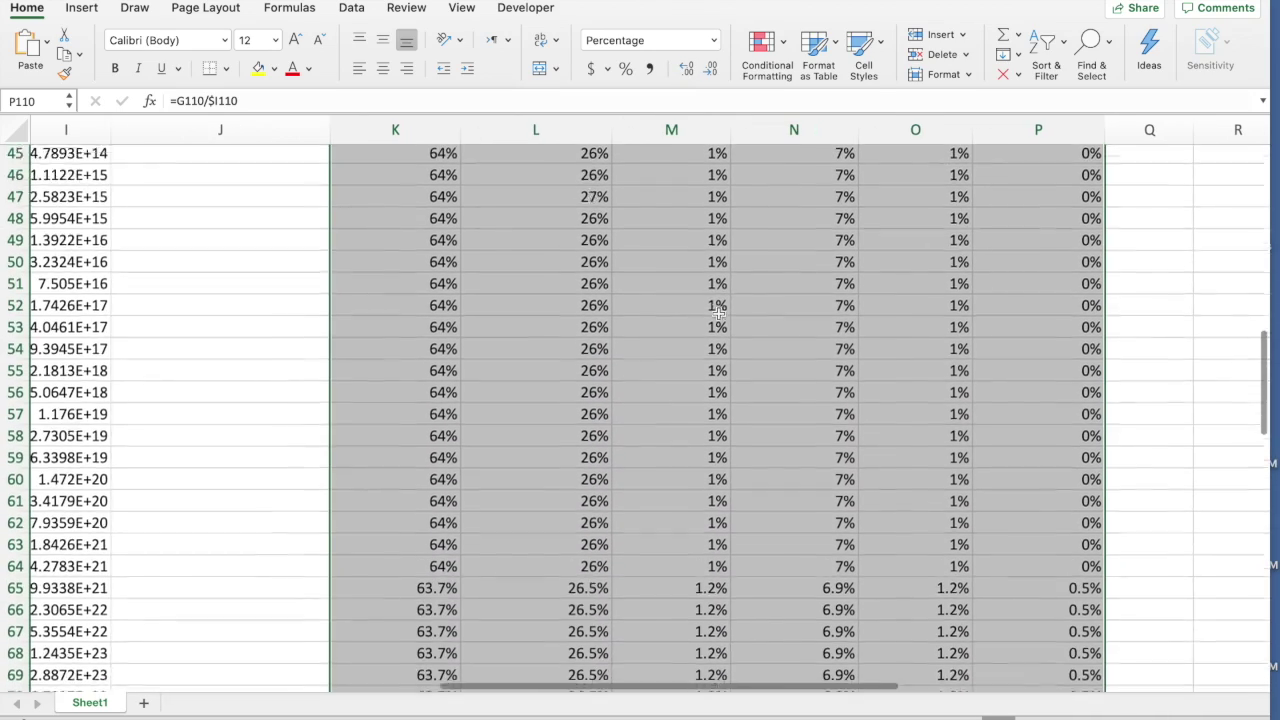
click(688, 70)
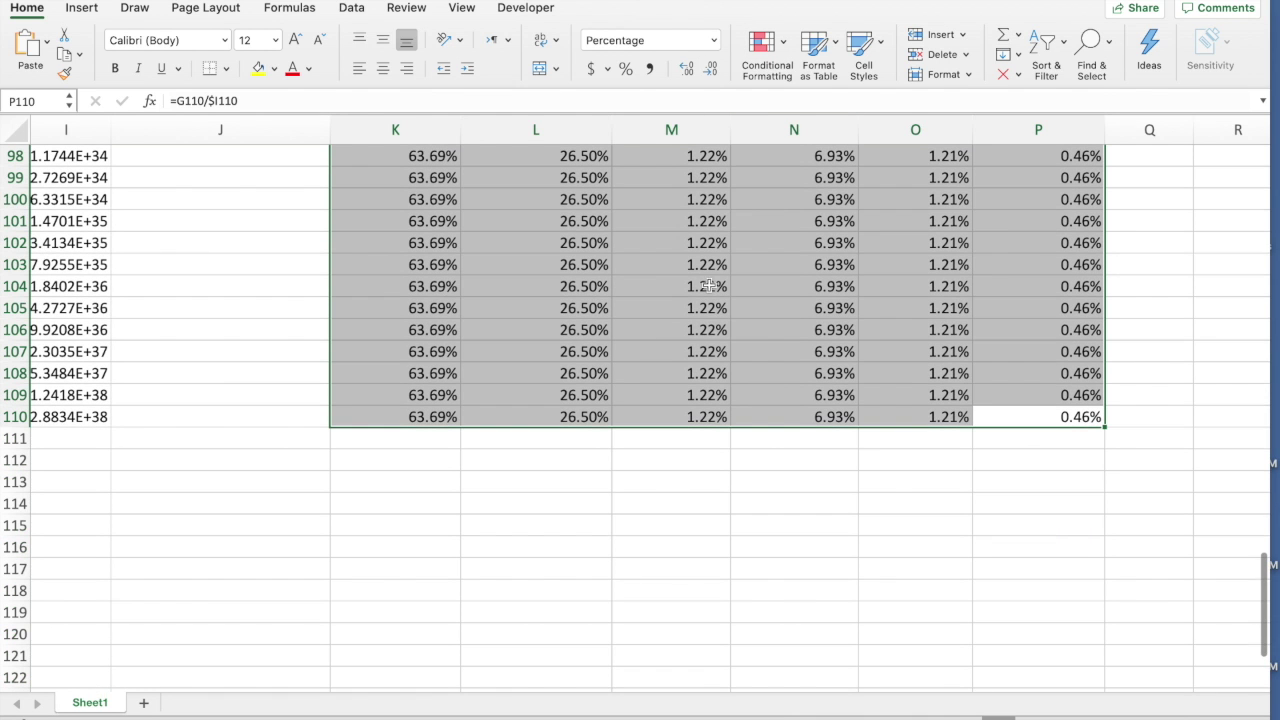
scroll(826, 480, up, 10)
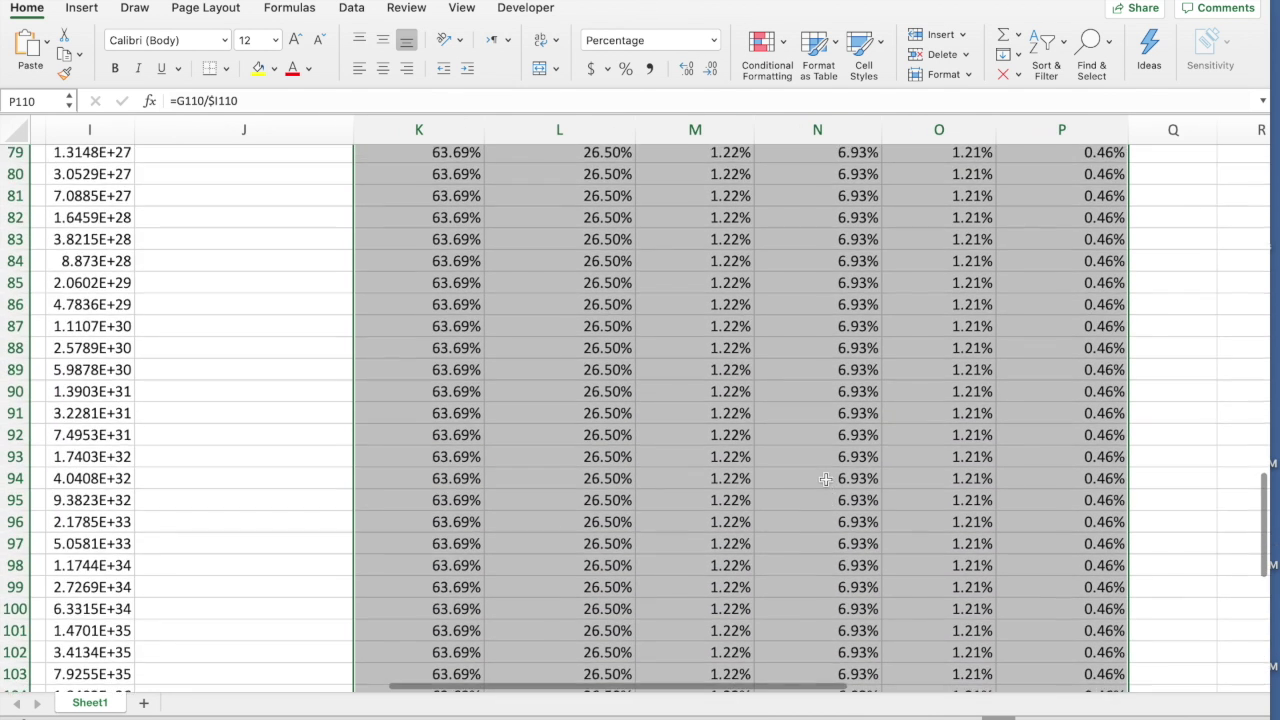
scroll(825, 480, up, 3)
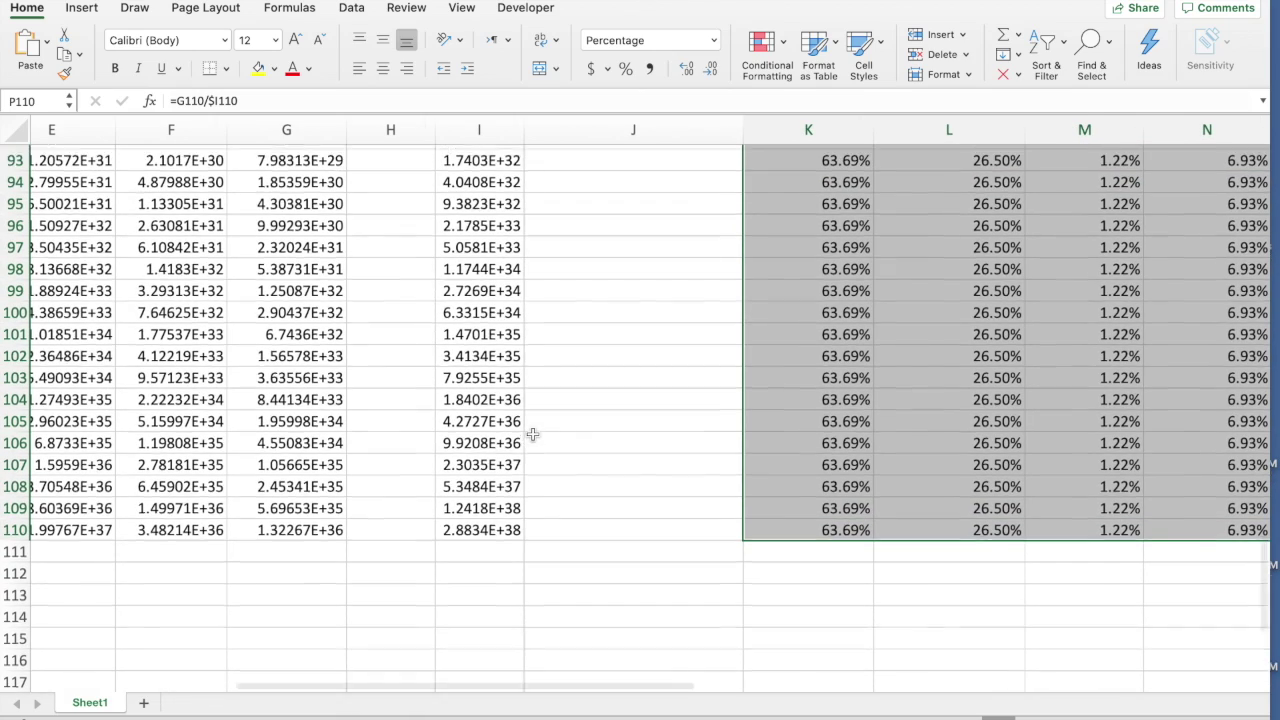
- Enter the label 'Growth Rate' in cell H112 below the table
scroll(532, 434, up, 10)
scroll(532, 434, down, 10)
scroll(532, 434, down, 8)
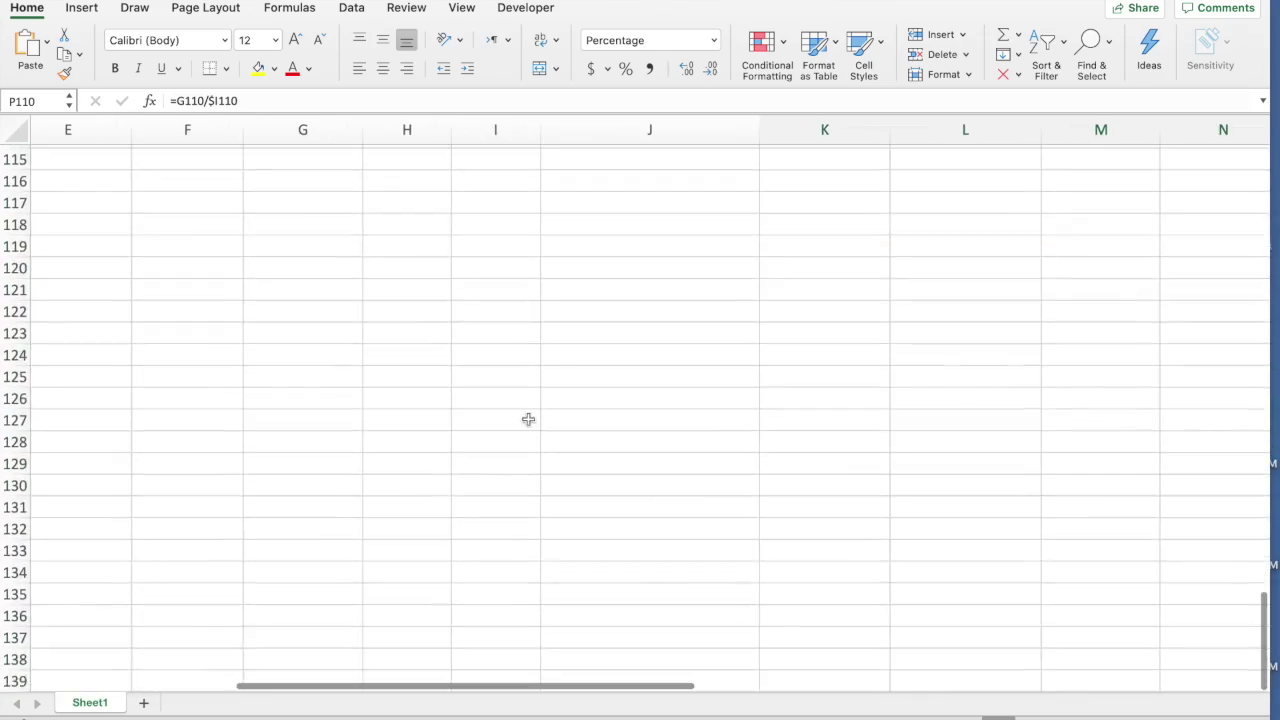
scroll(526, 420, up, 8)
scroll(434, 447, left, 2)
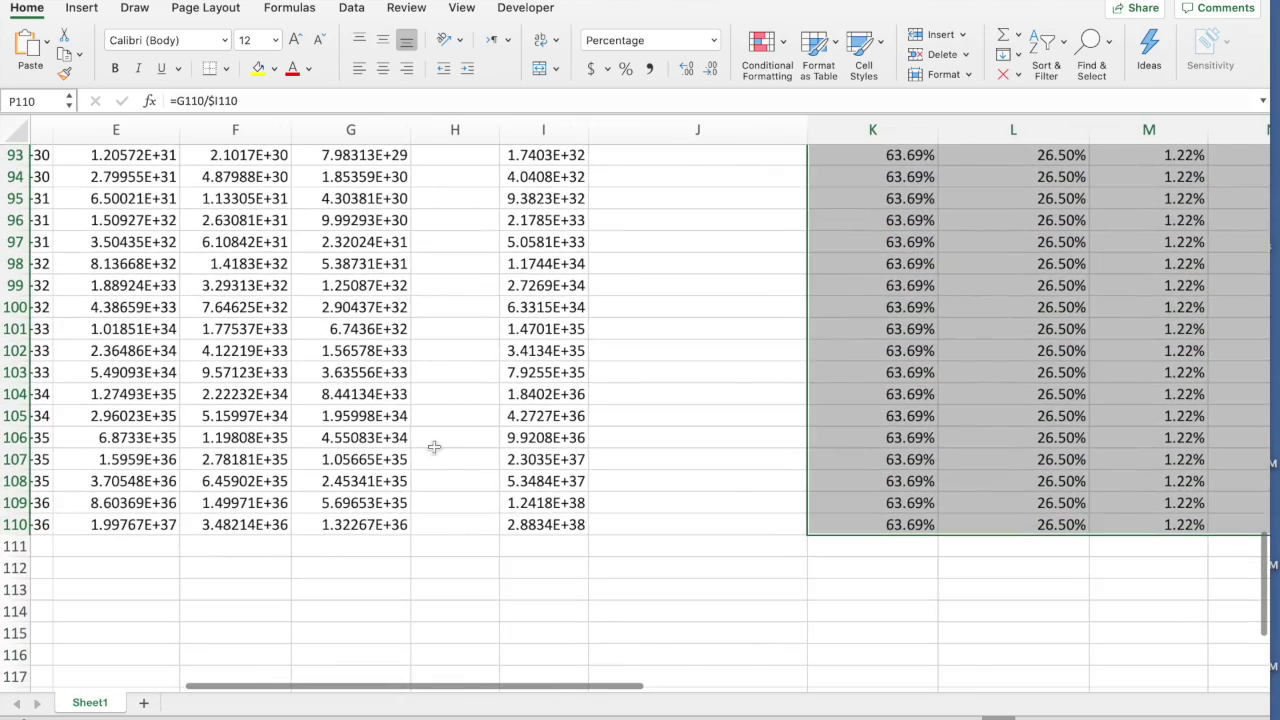
click(420, 566)
text(Growth Rate)
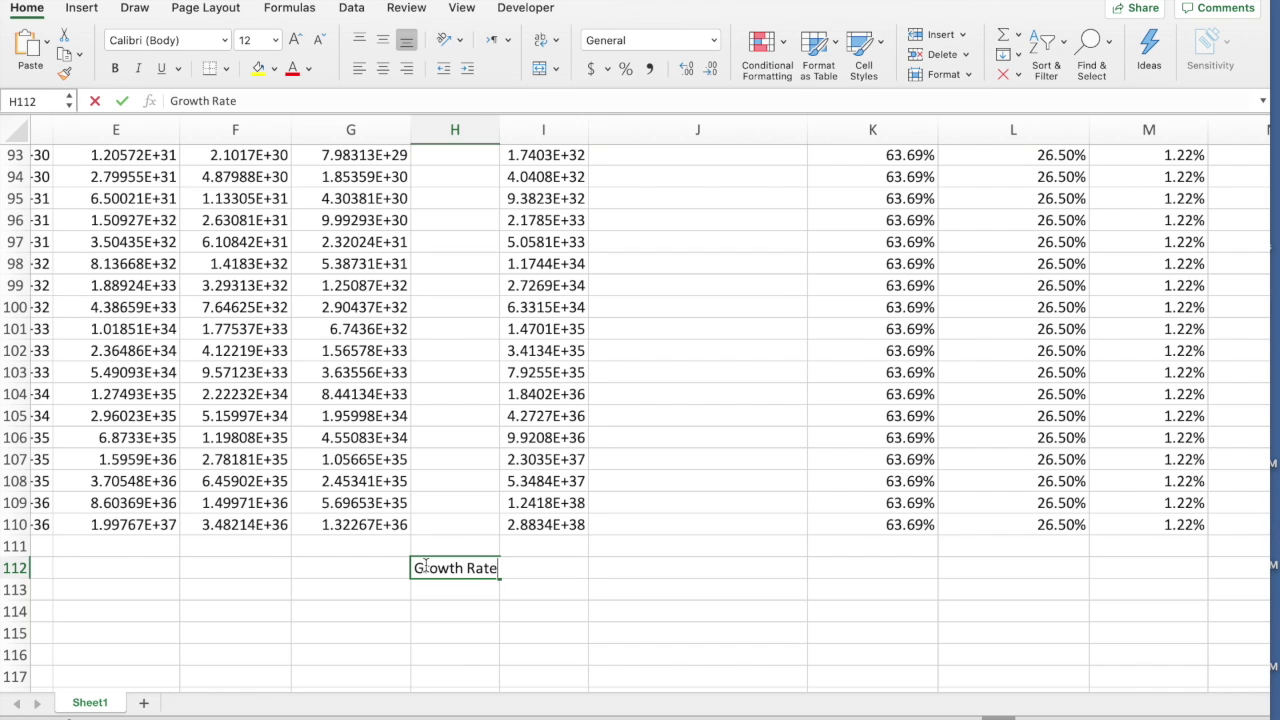
key(Tab)
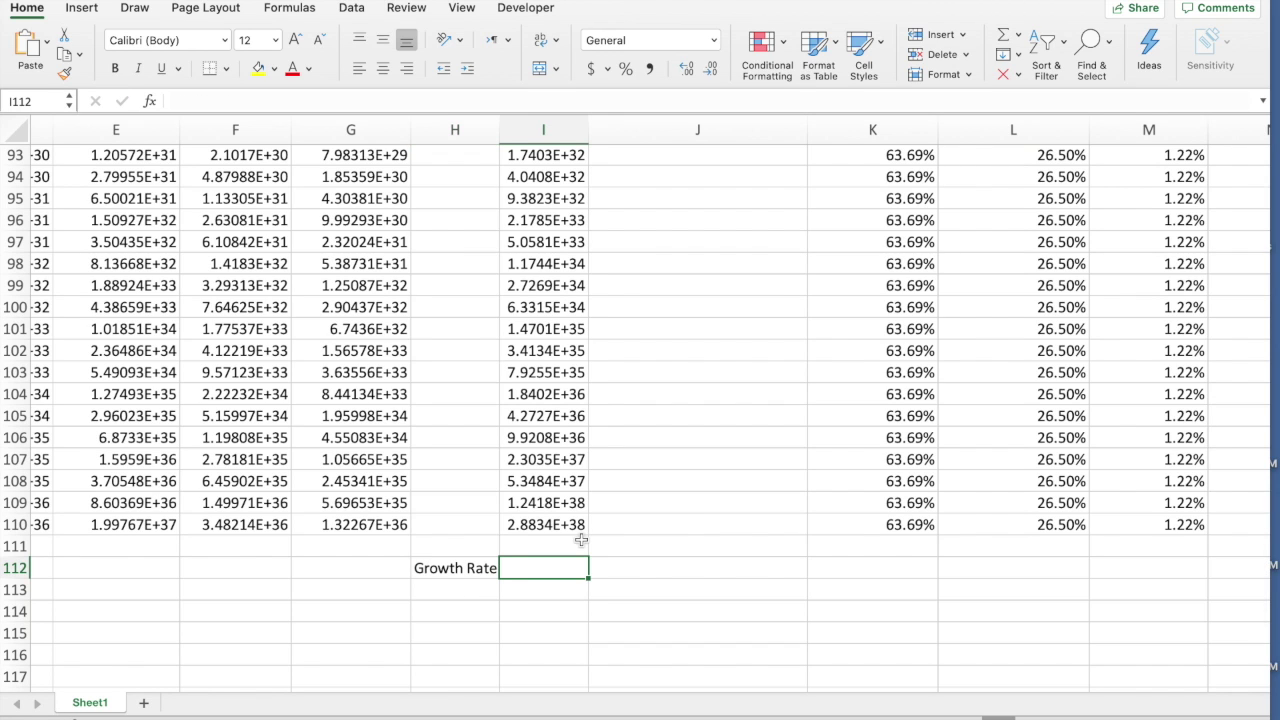
- Compute the growth rate in I112 as =(I110-I109)/I109, giving 1.32188015
text(=I)
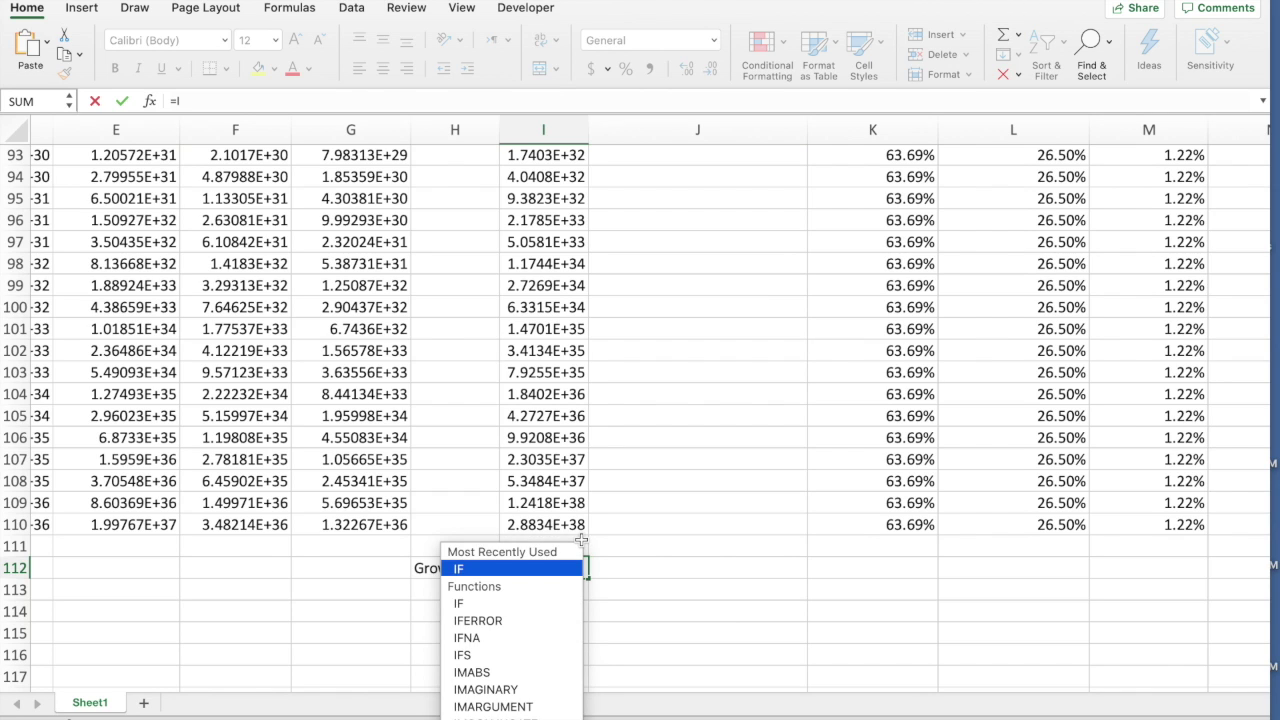
text(11)
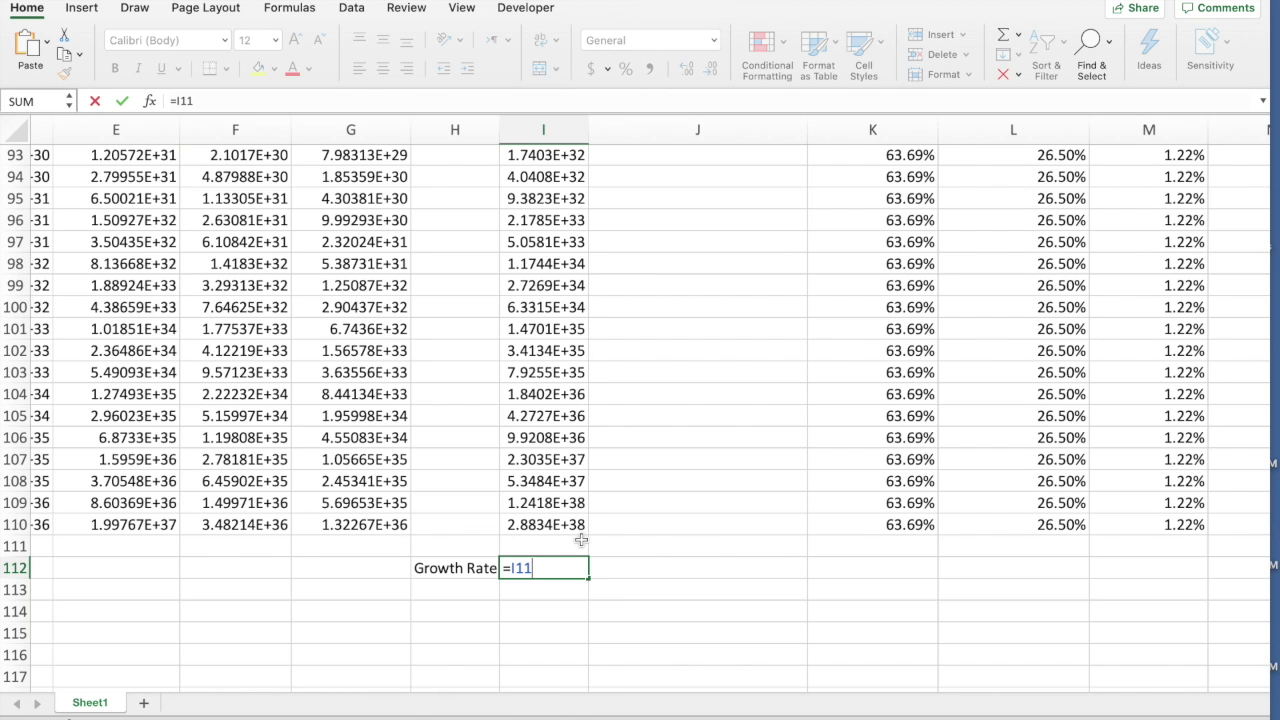
text(0/)
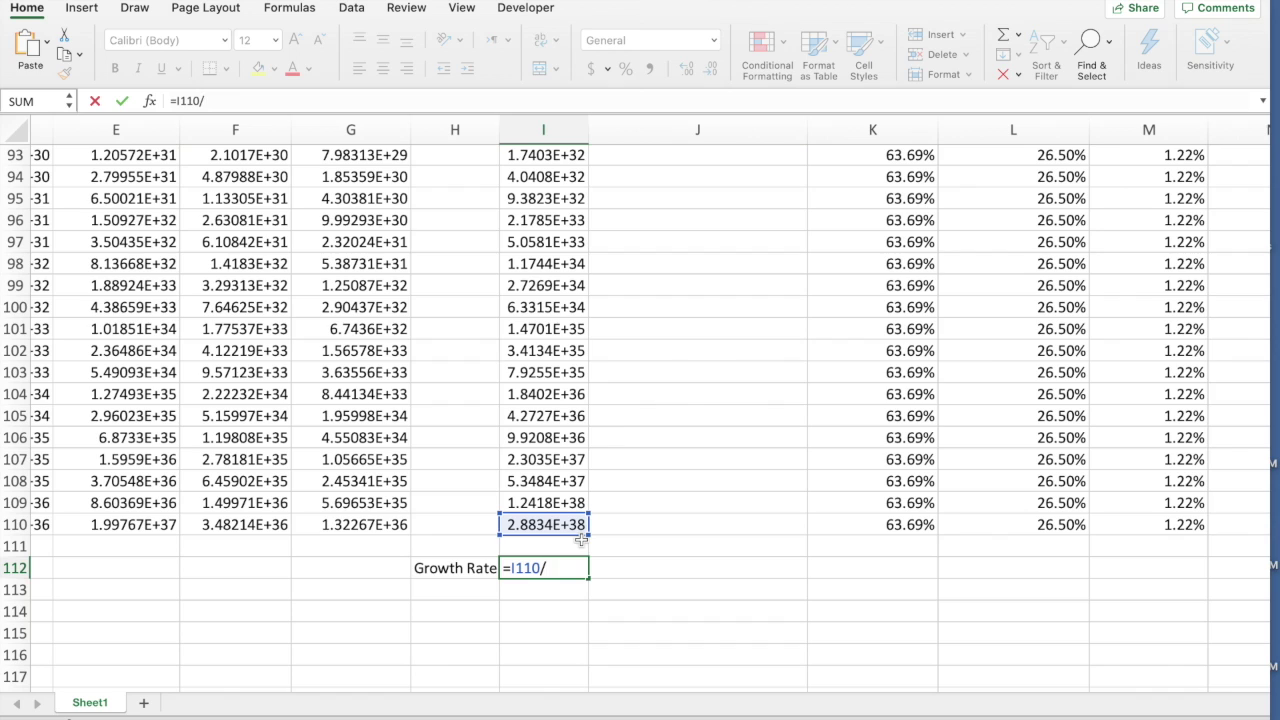
key(BackSpace)
key(BackSpace)
key(BackSpace)
key(BackSpace)
key(BackSpace)
key(BackSpace)
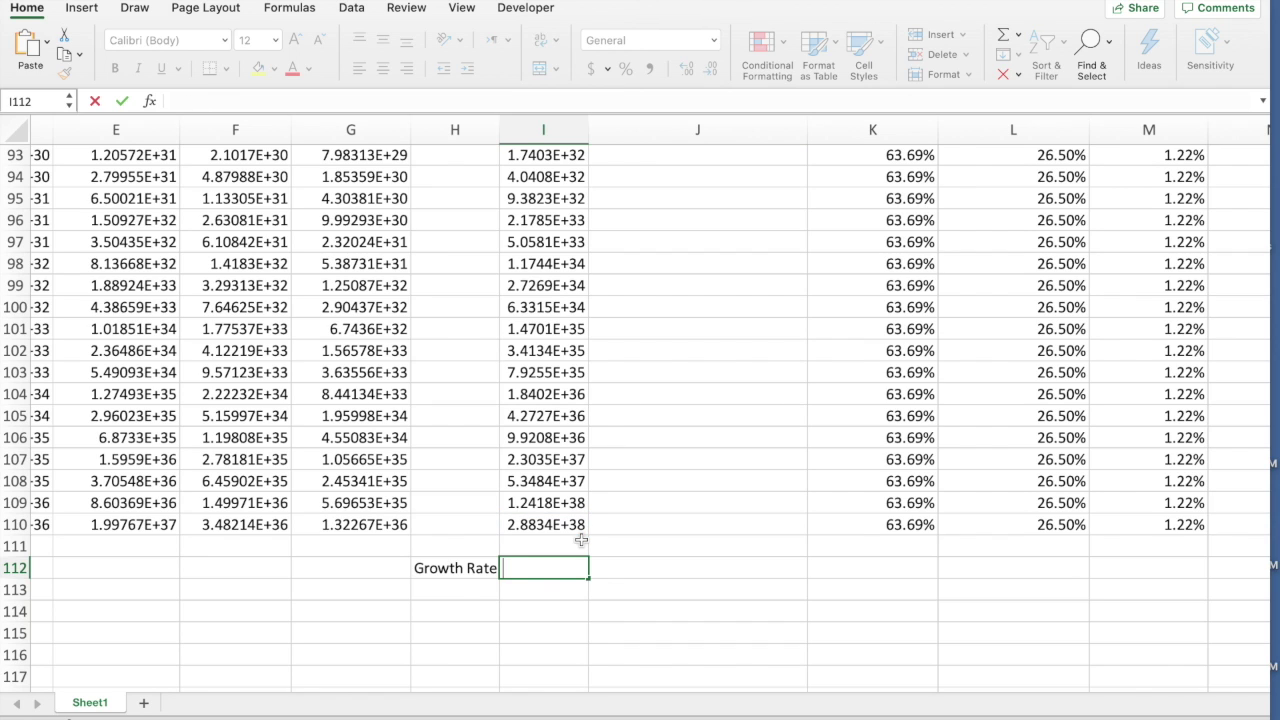
text(=(I)
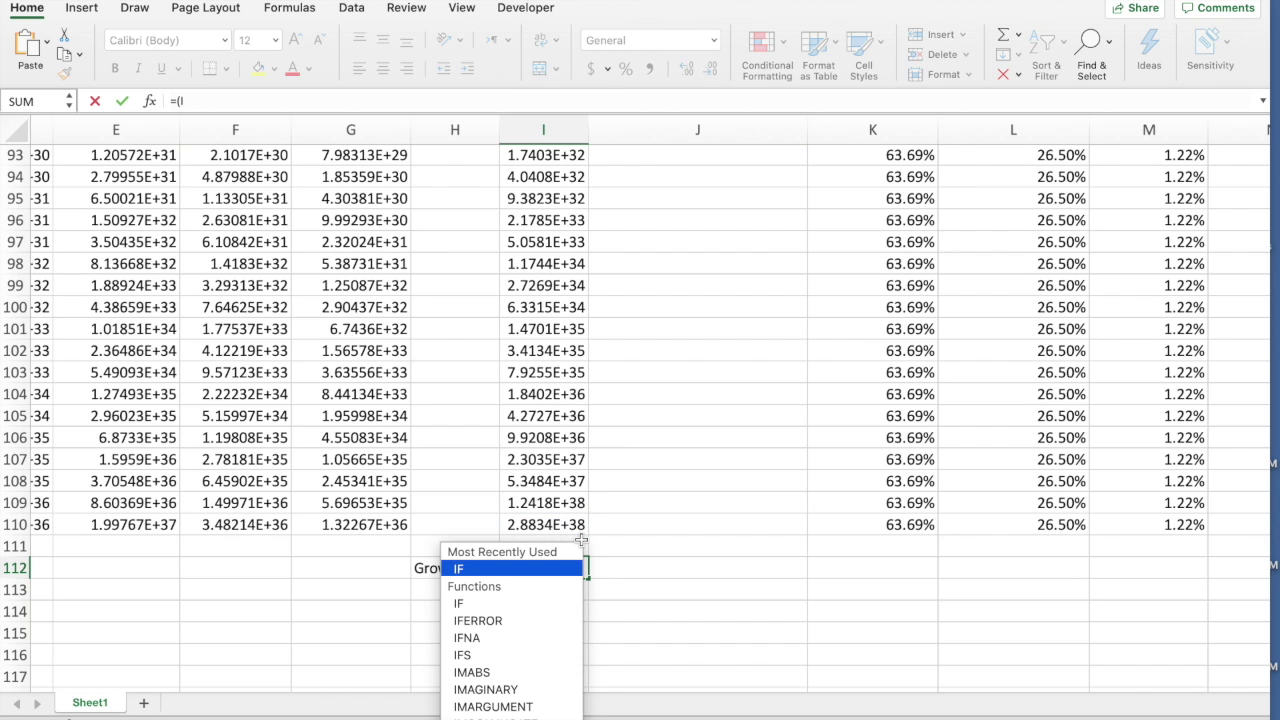
text(110-)
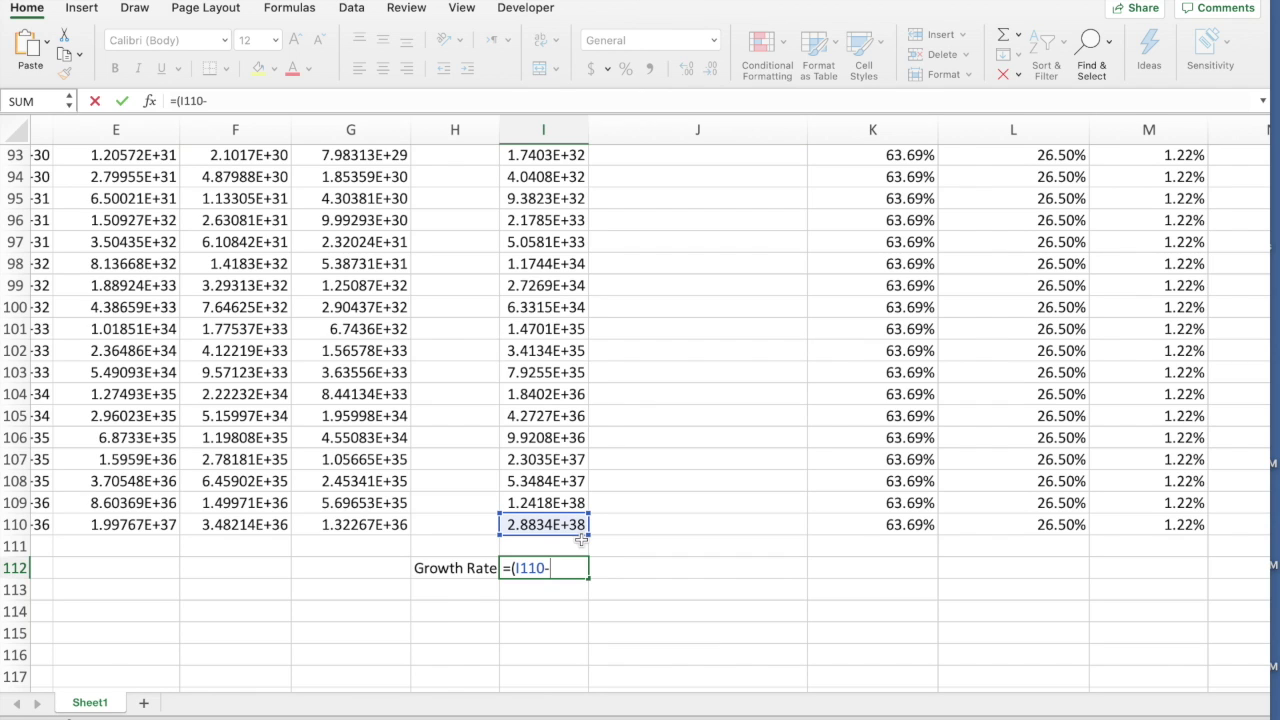
text(I109)
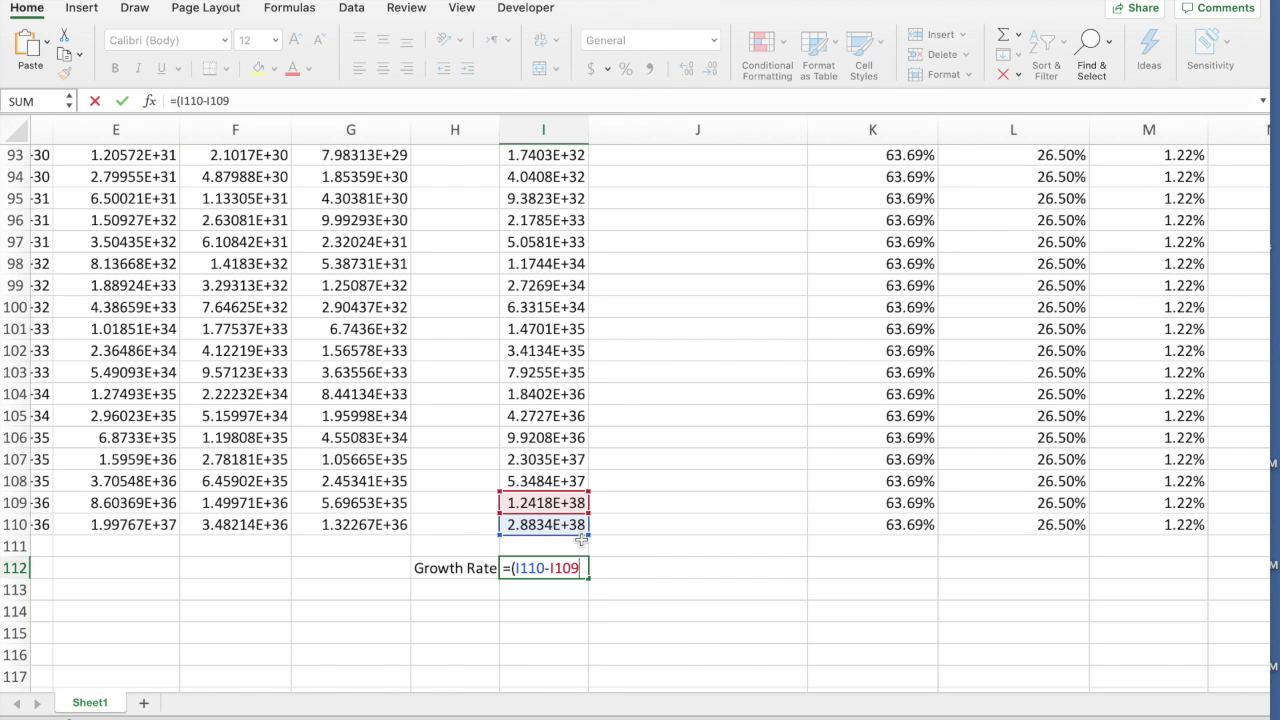
text()/I109)
key(Return)
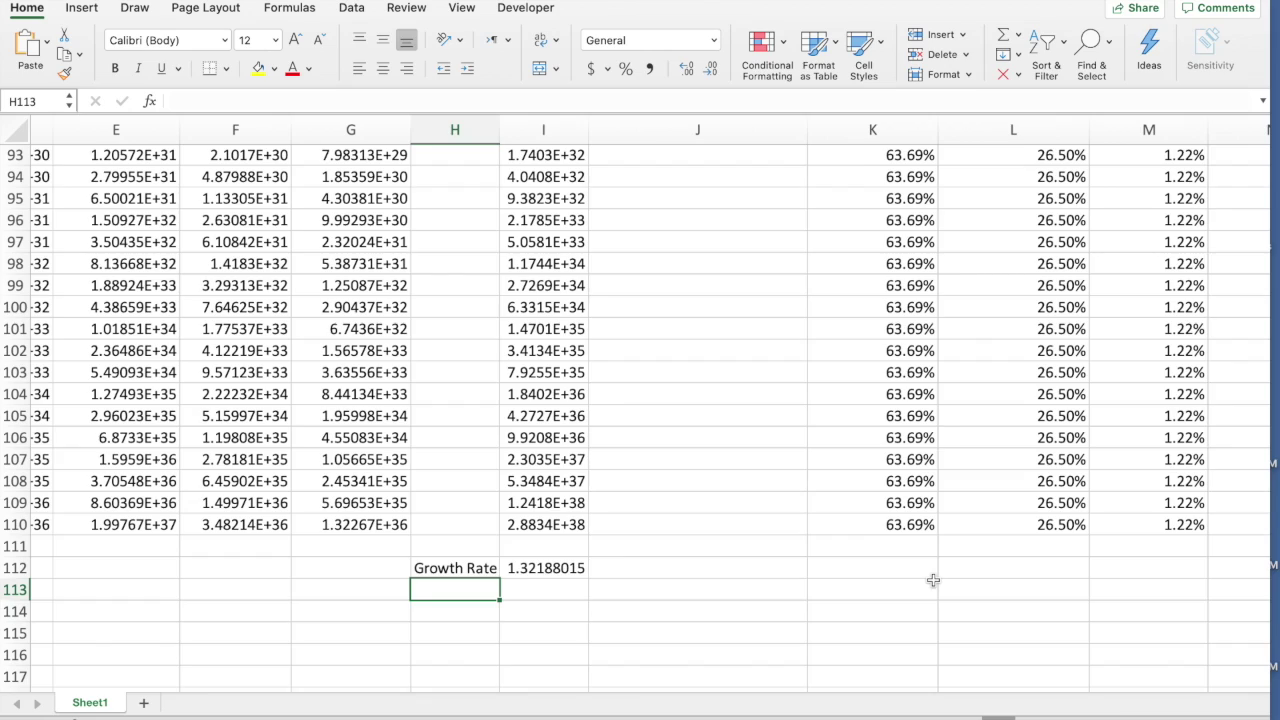
scroll(930, 580, right, 1)
scroll(932, 580, right, 8)
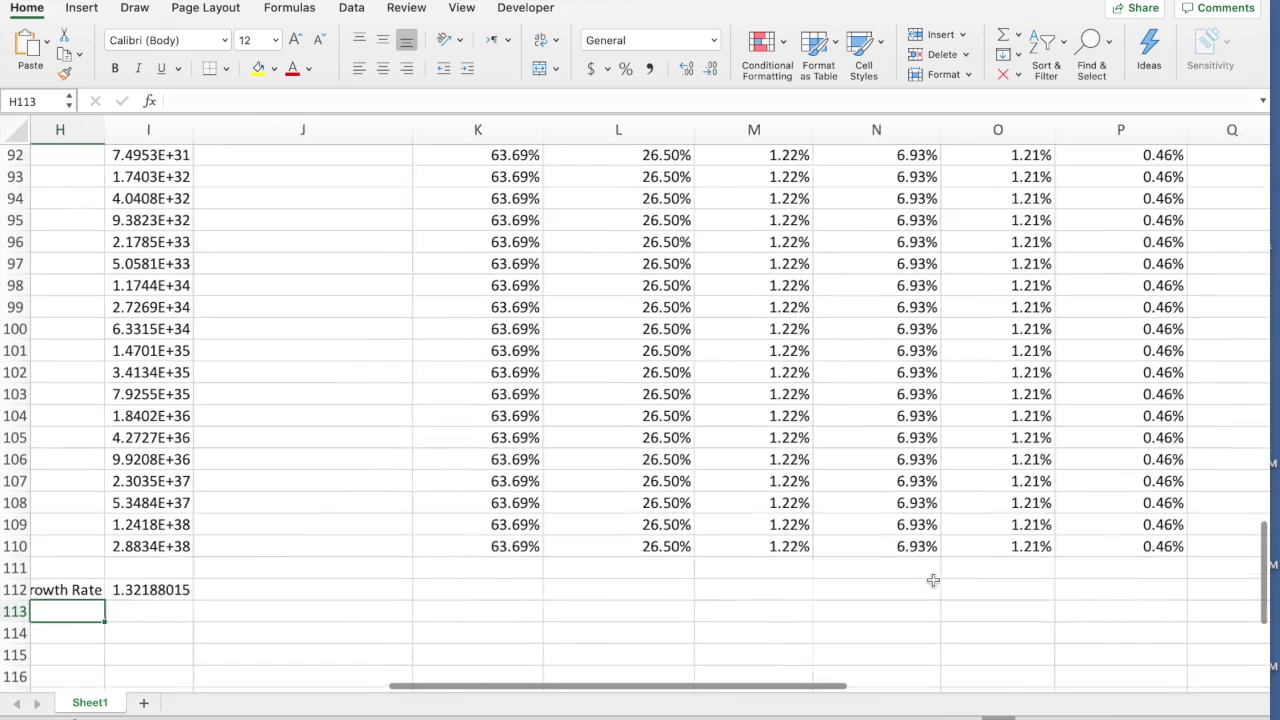
scroll(932, 580, right, 2)
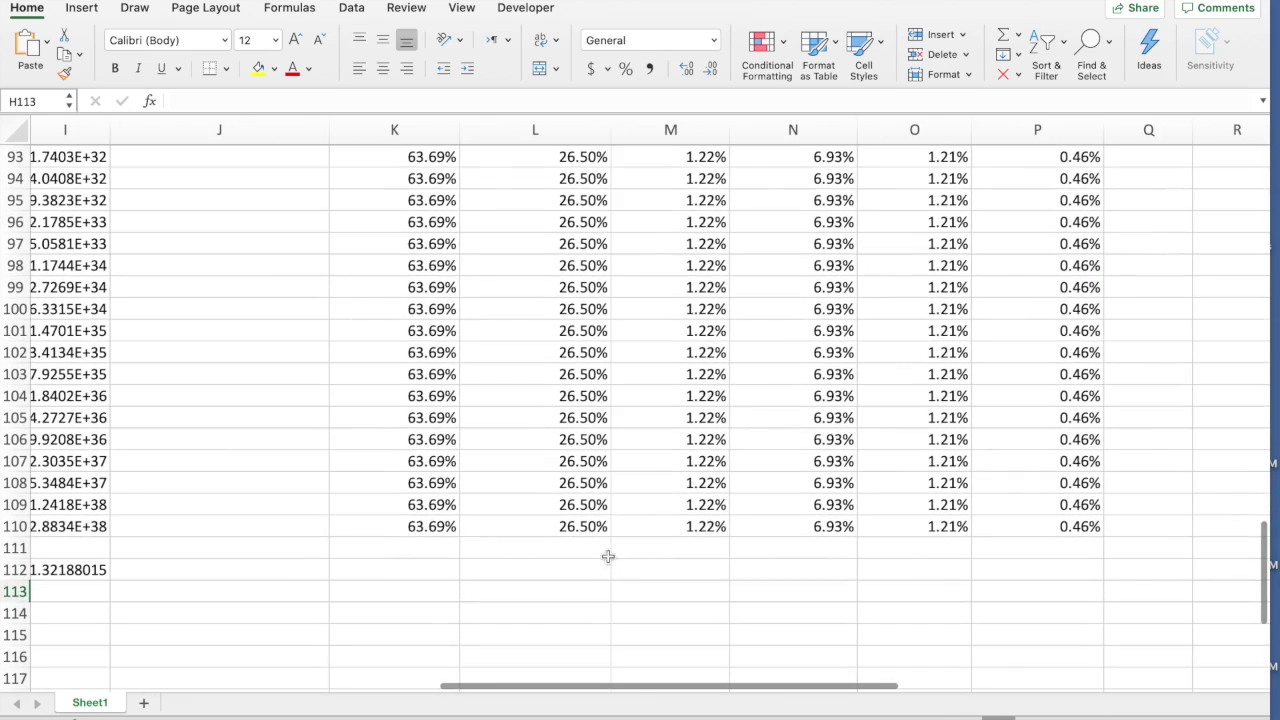
mouse_move(874, 712)
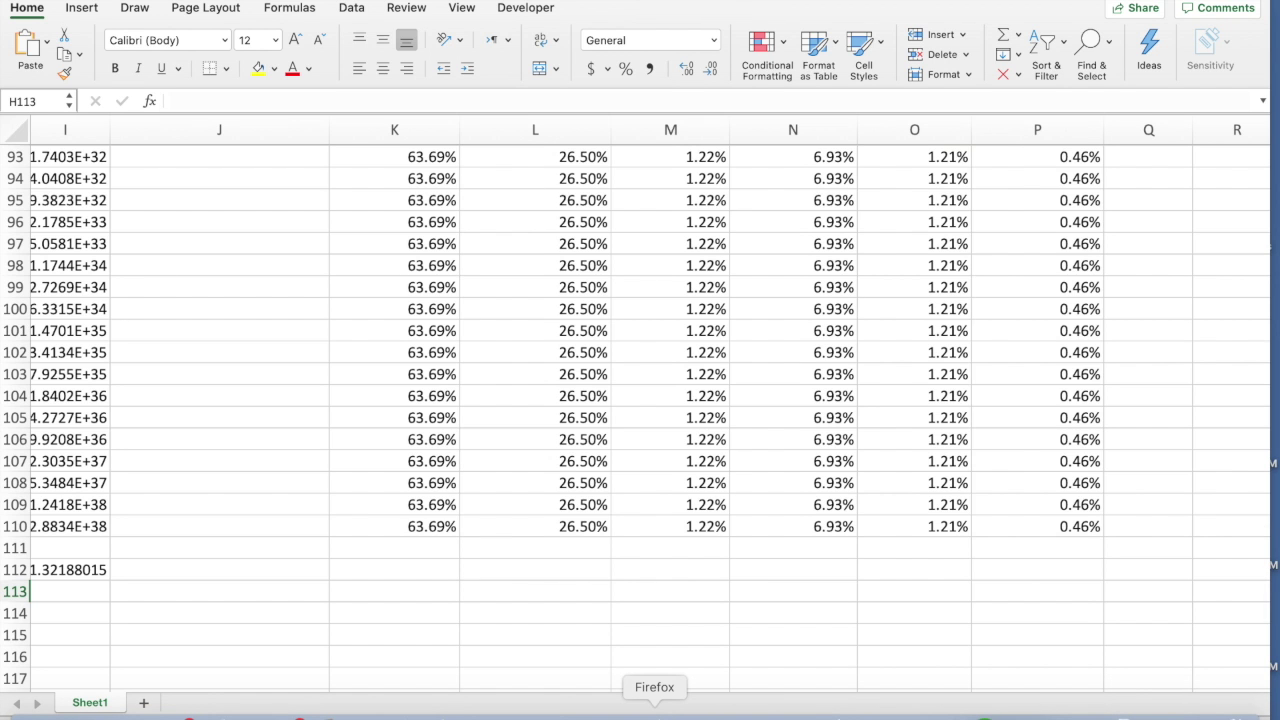
click(654, 710)
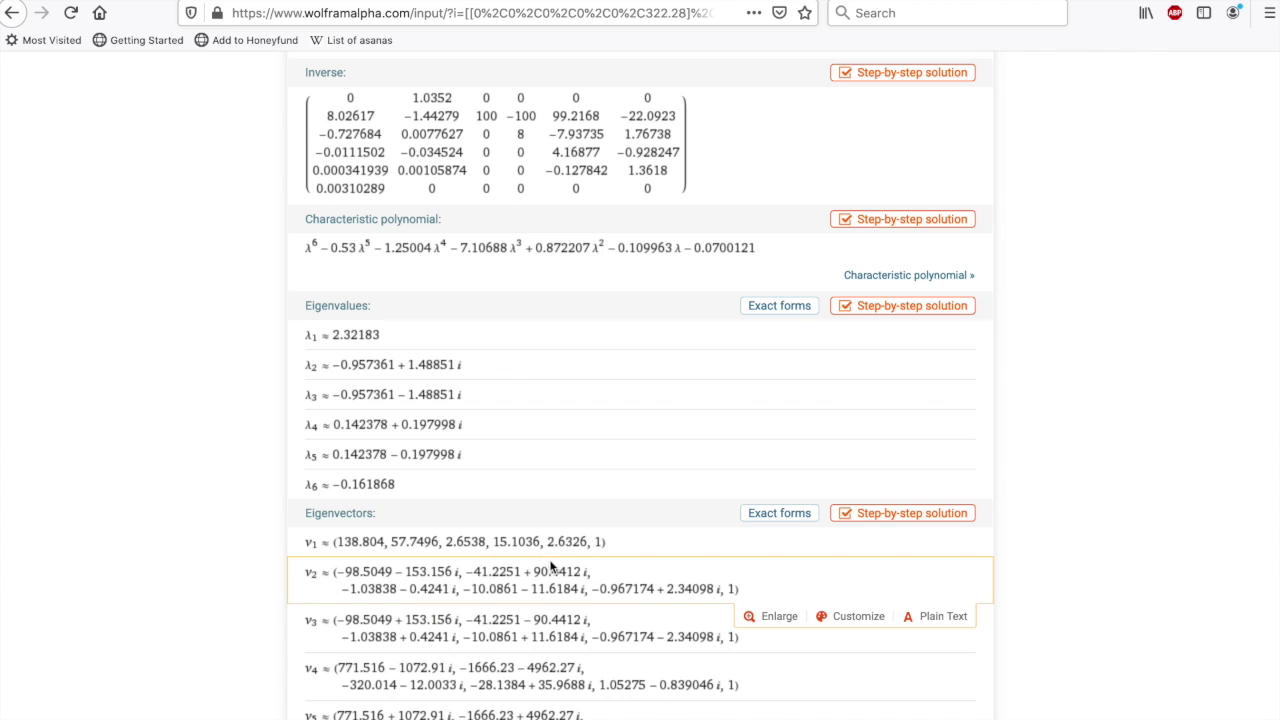
mouse_move(788, 712)
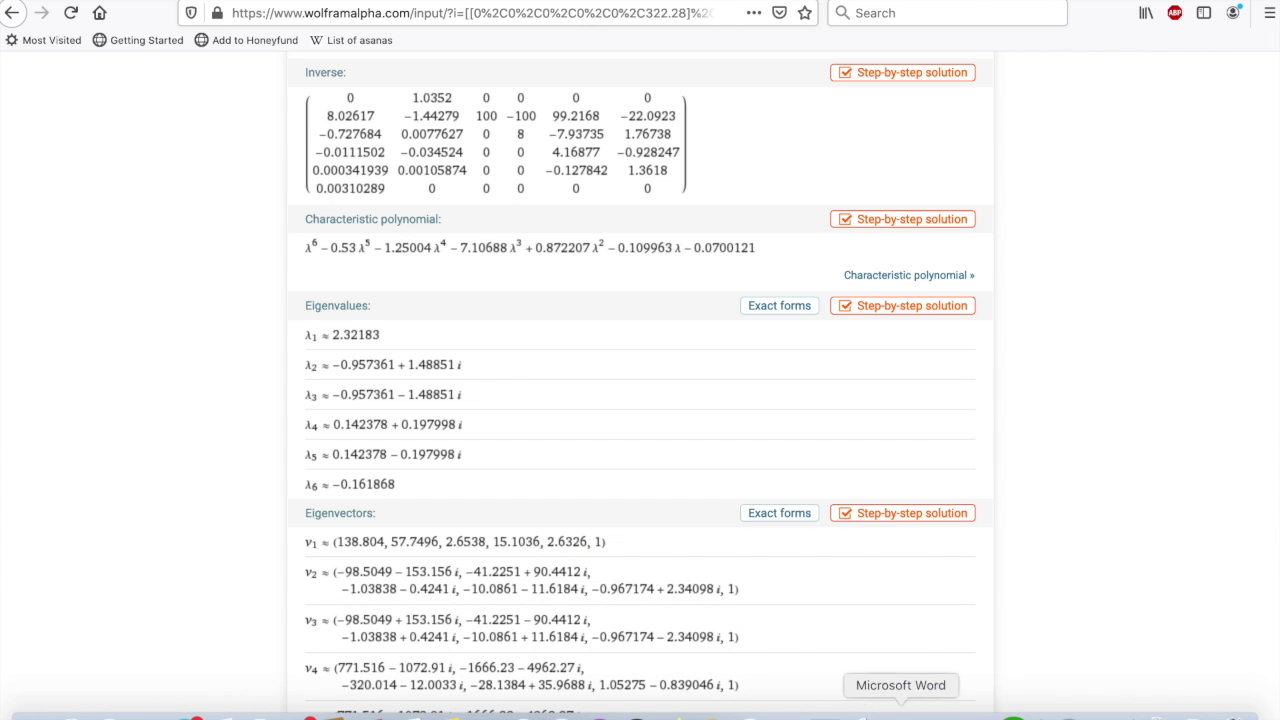
click(938, 713)
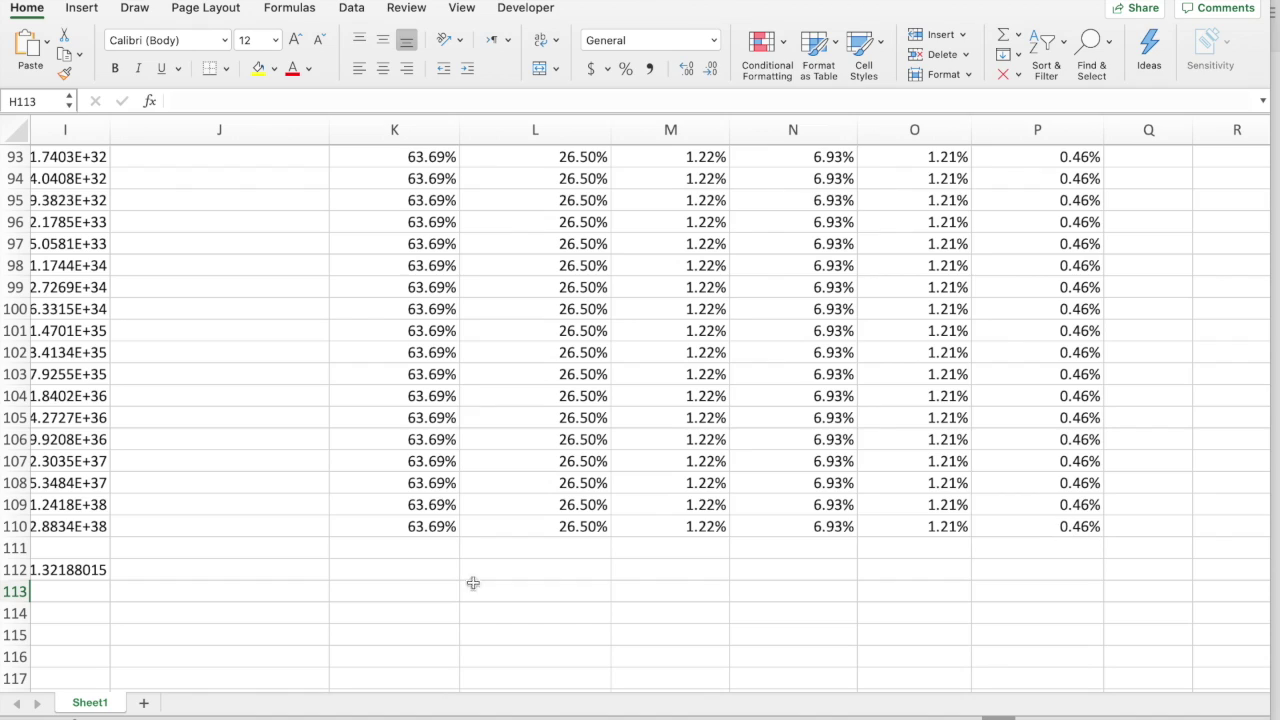
scroll(442, 584, left, 1)
scroll(442, 584, up, 1)
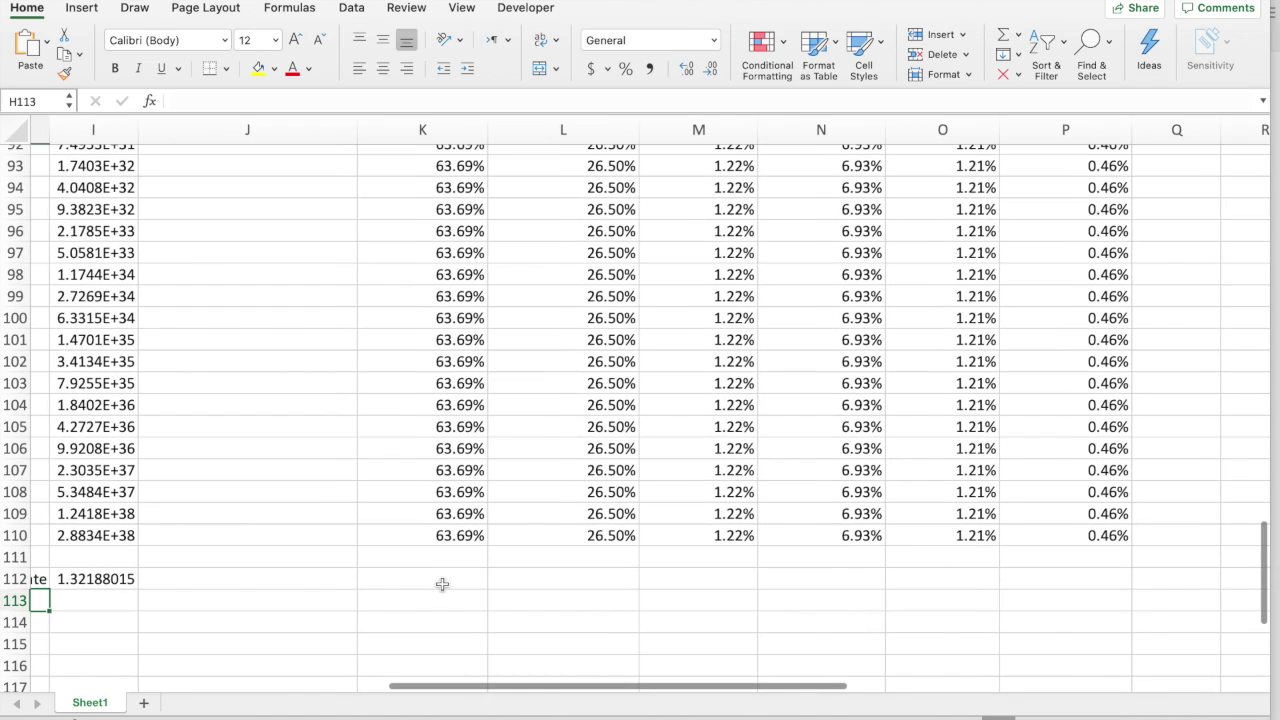
scroll(442, 584, left, 10)
scroll(442, 584, down, 1)
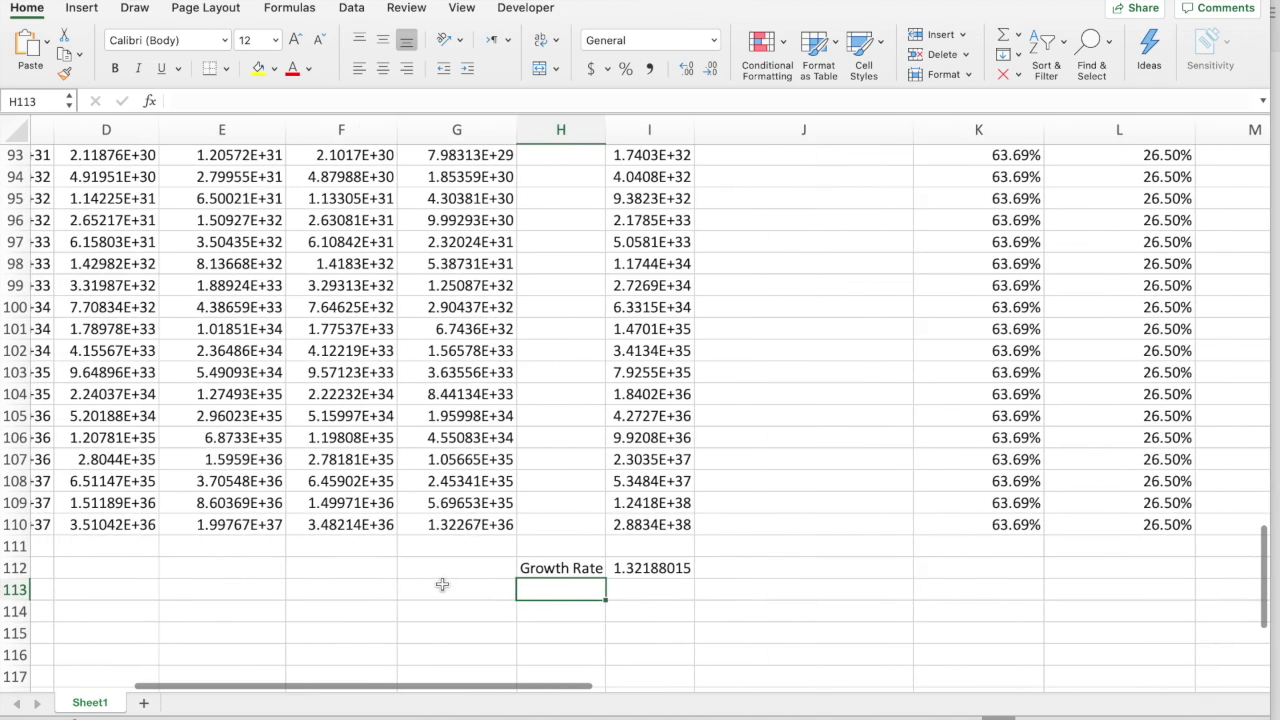
scroll(442, 584, left, 2)
scroll(442, 584, down, 1)
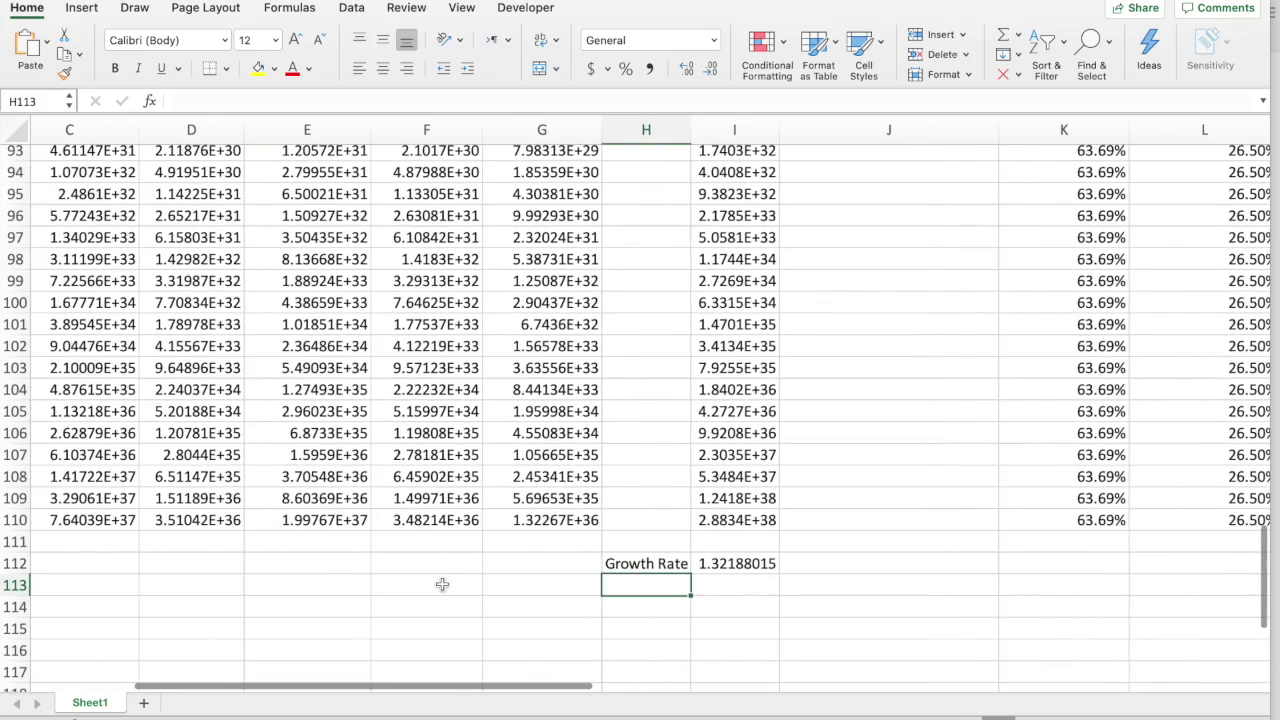
scroll(442, 584, left, 4)
scroll(442, 584, up, 1)
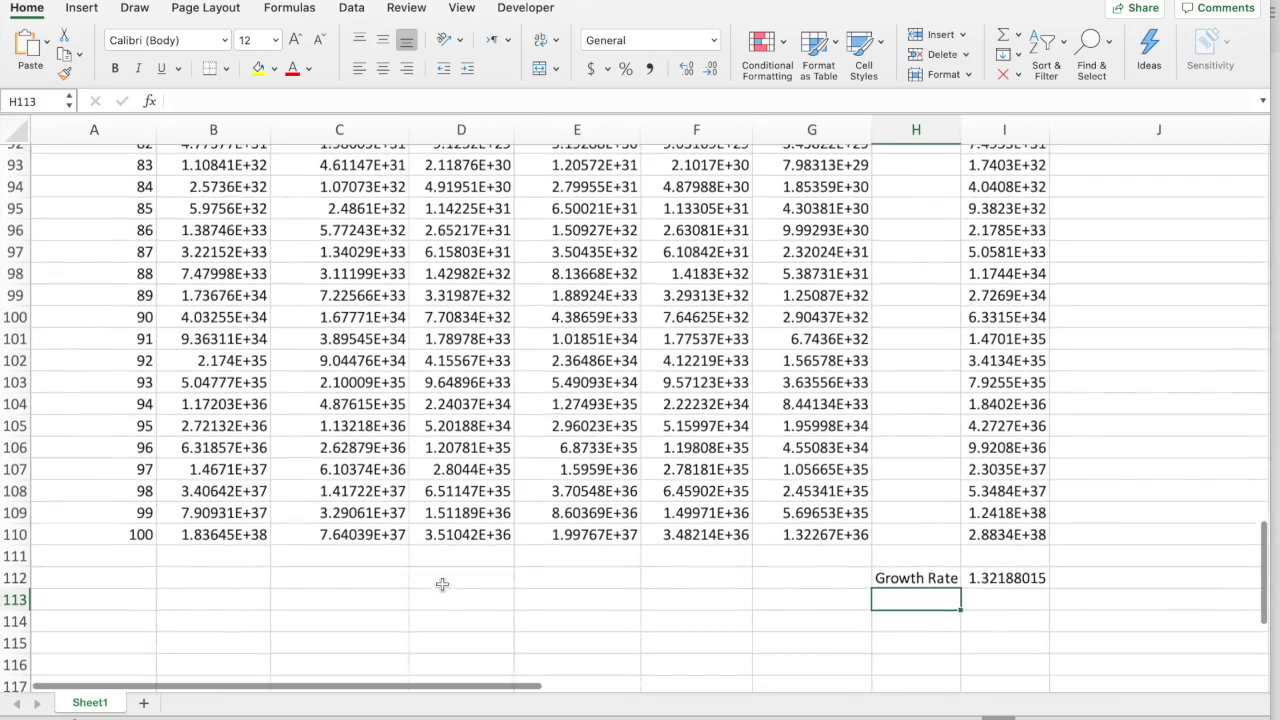
scroll(442, 584, up, 1)
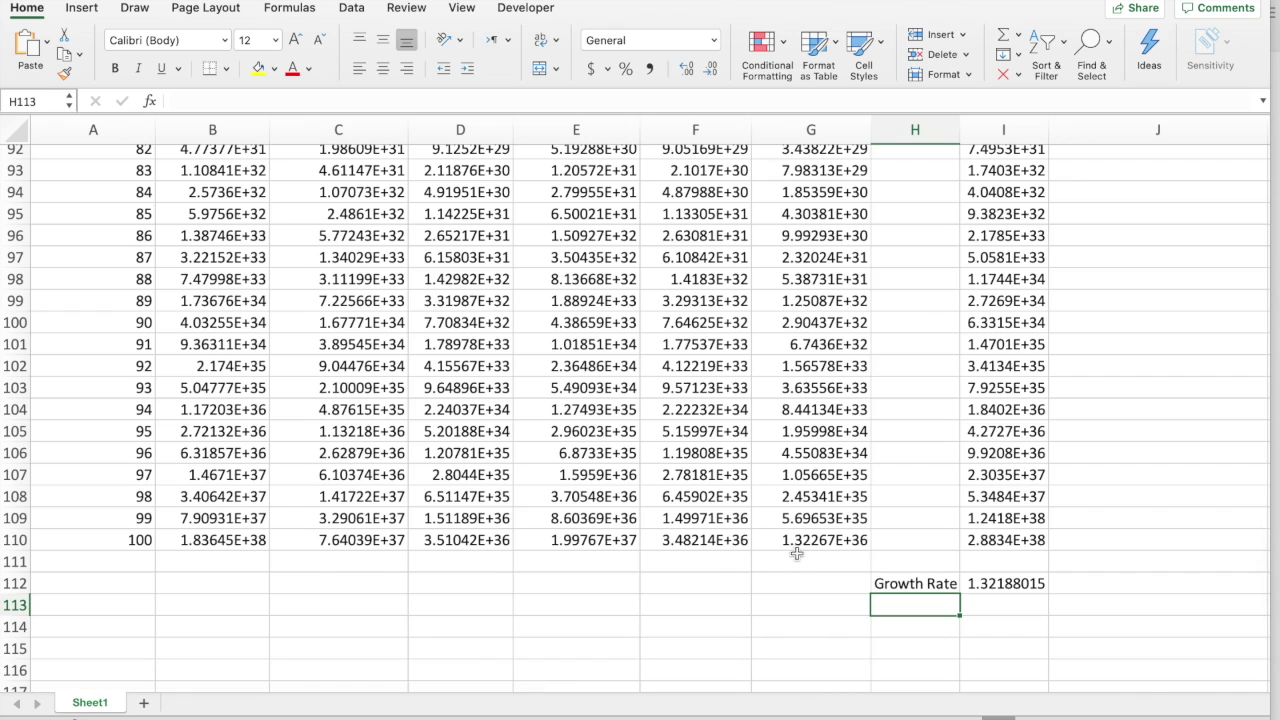